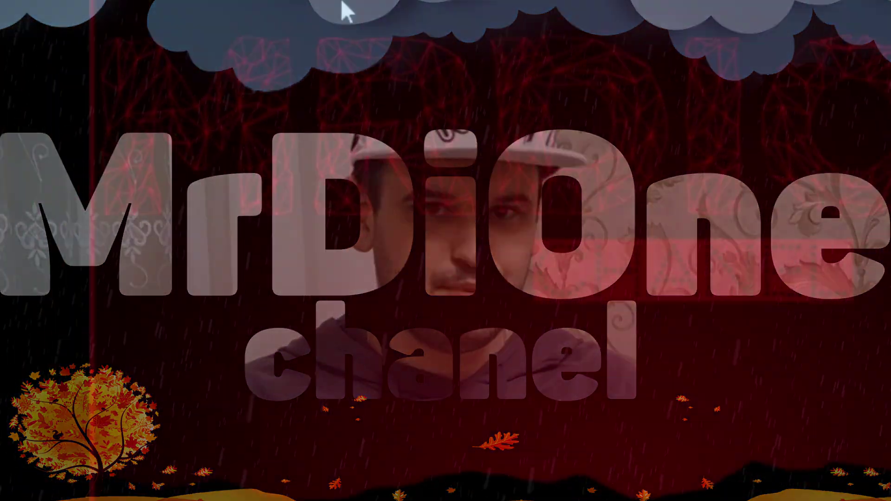
Step: Show the finished MRDIONE CHANEL banner (Без имени-1 JPEG) in ACDSee Quick View
click(207, 332)
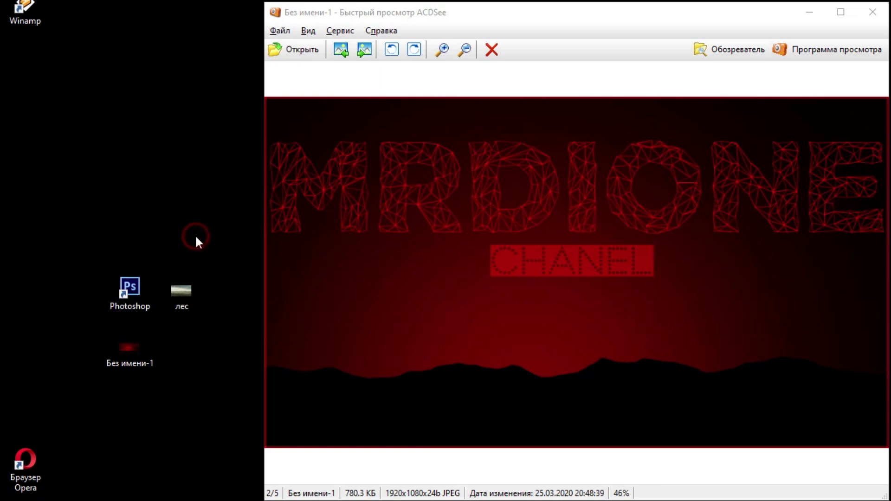
Step: Preview the лес landscape photo, then open it in Adobe Photoshop CS6
double_click(173, 298)
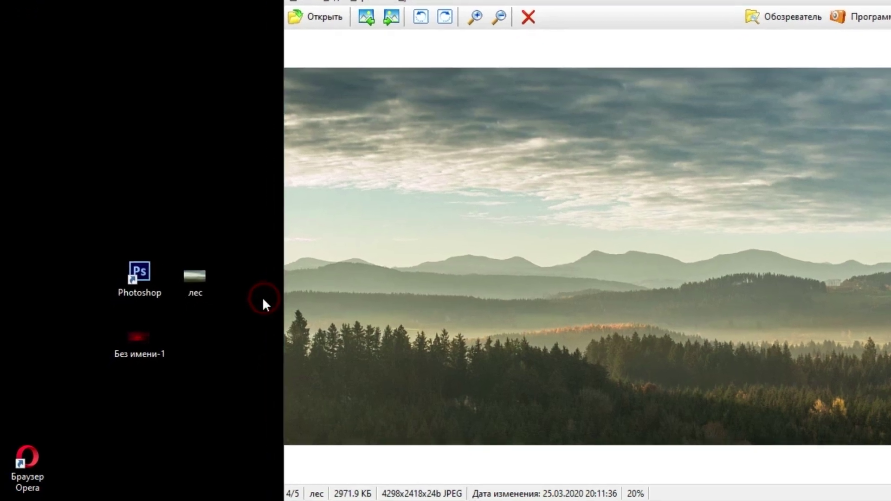
click(180, 291)
right_click(194, 271)
mouse_move(265, 369)
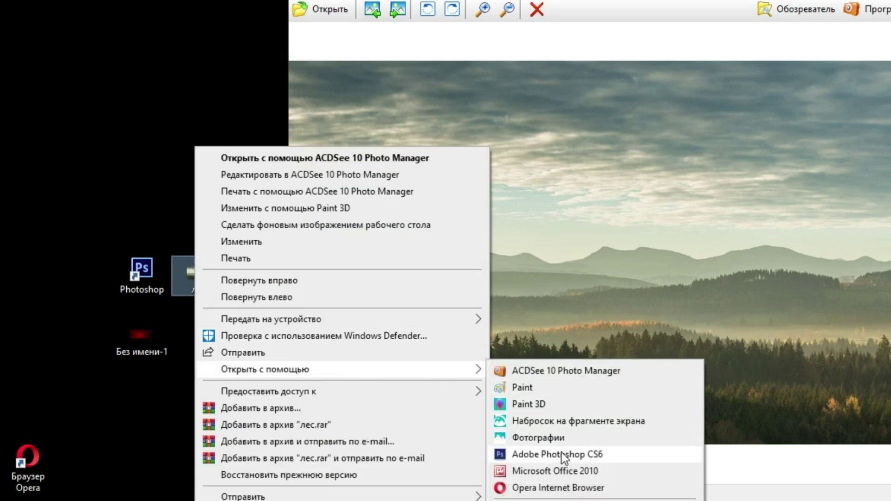
click(561, 453)
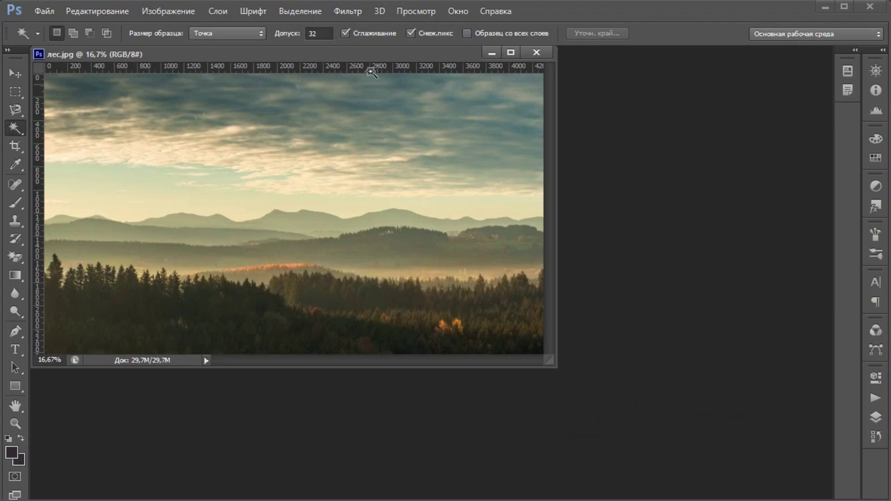
Step: Magic-wand the pale sky, unlock the background as Слой 0 and delete the sky
drag(364, 58, 408, 52)
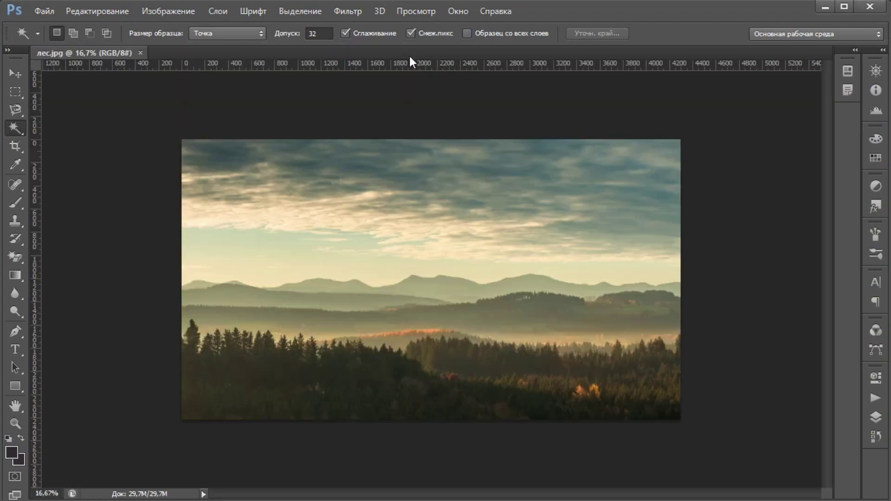
click(13, 74)
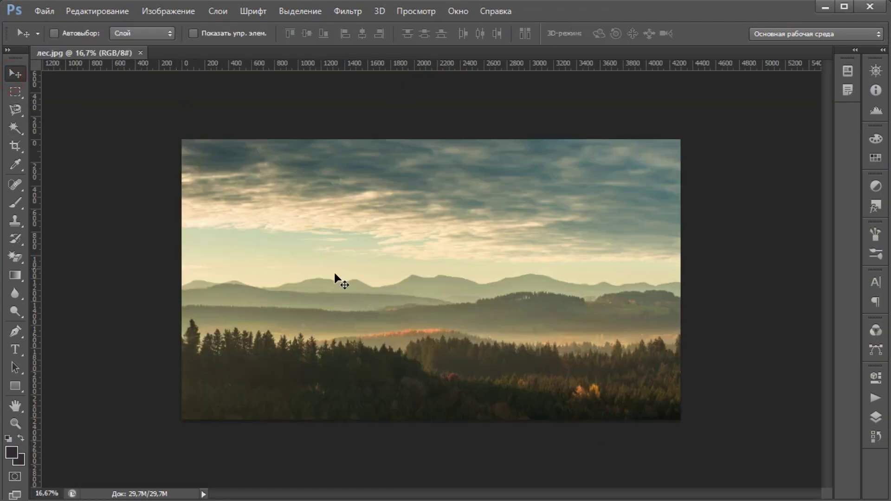
alt+scroll(362, 297, up, 2)
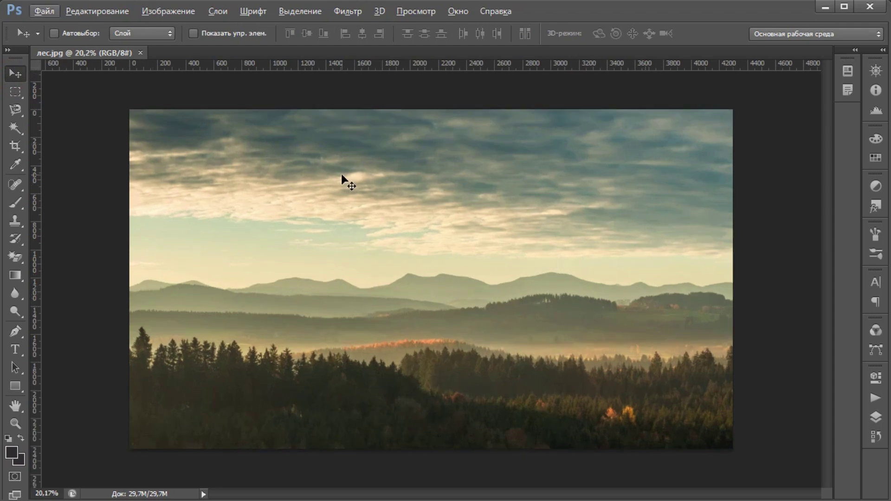
click(14, 127)
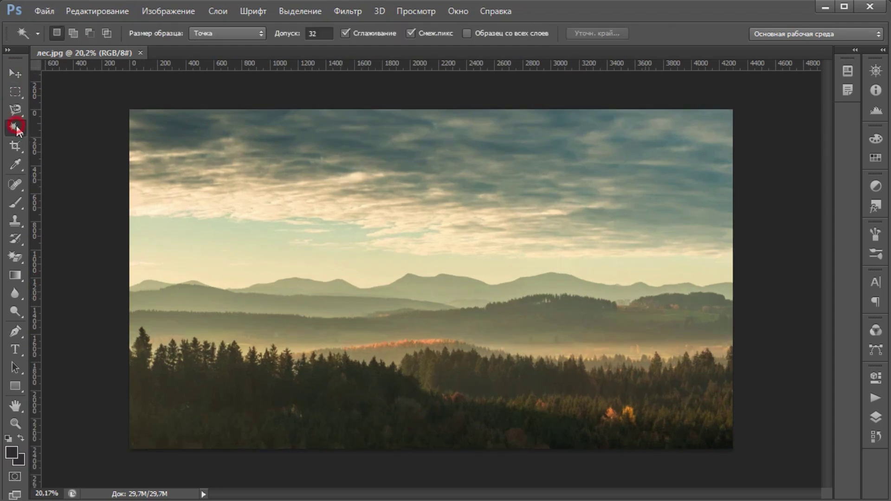
click(226, 272)
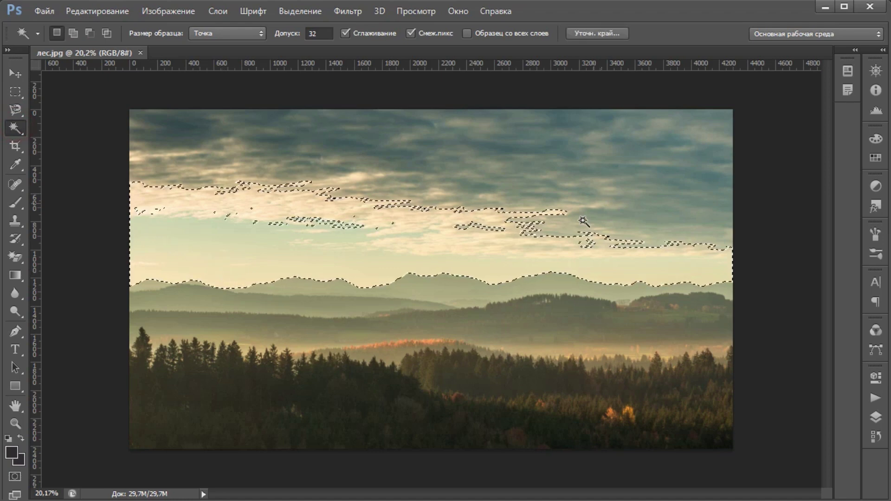
click(876, 416)
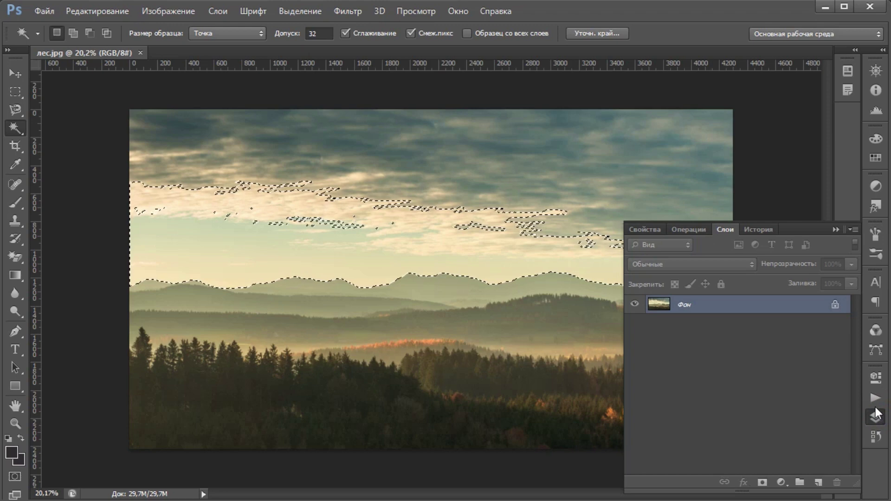
click(835, 305)
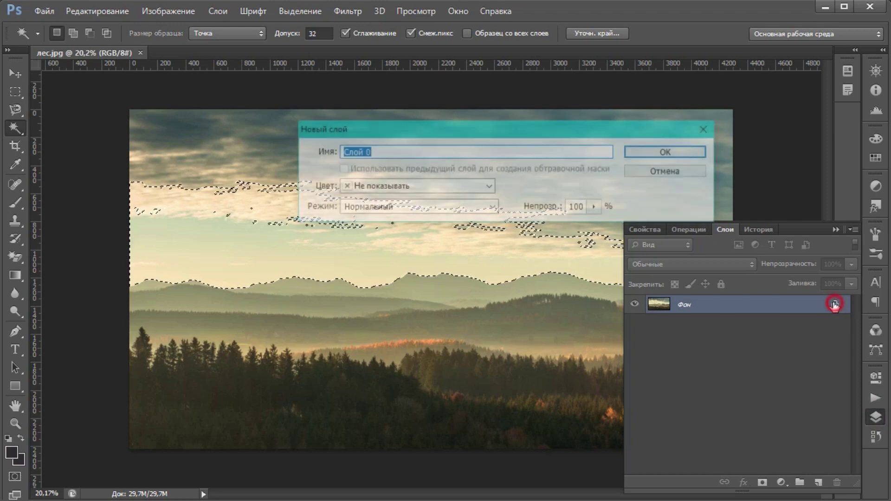
click(684, 154)
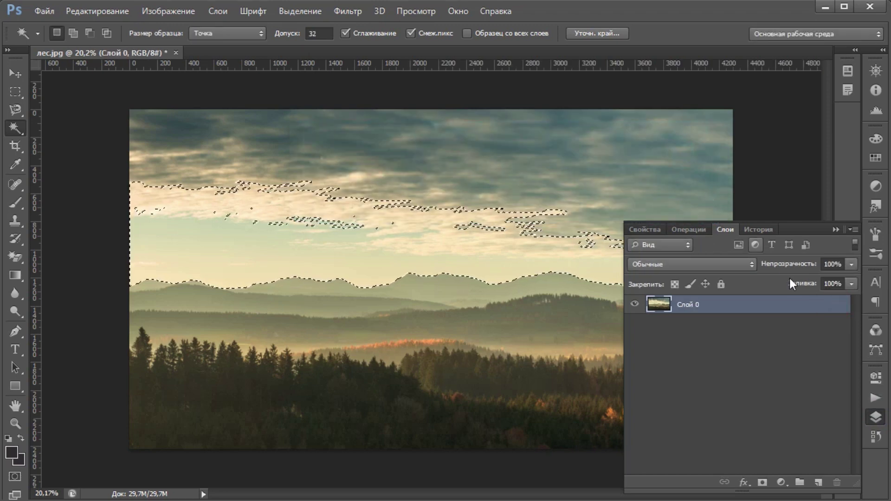
click(877, 416)
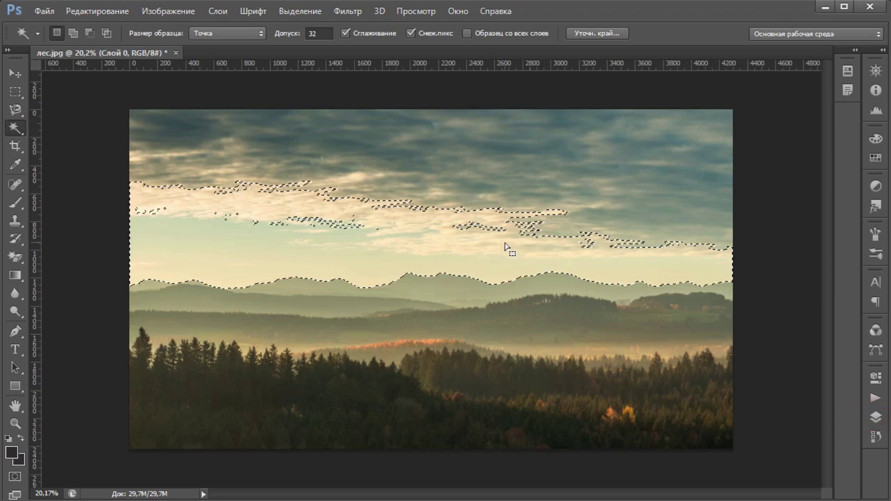
key(Delete)
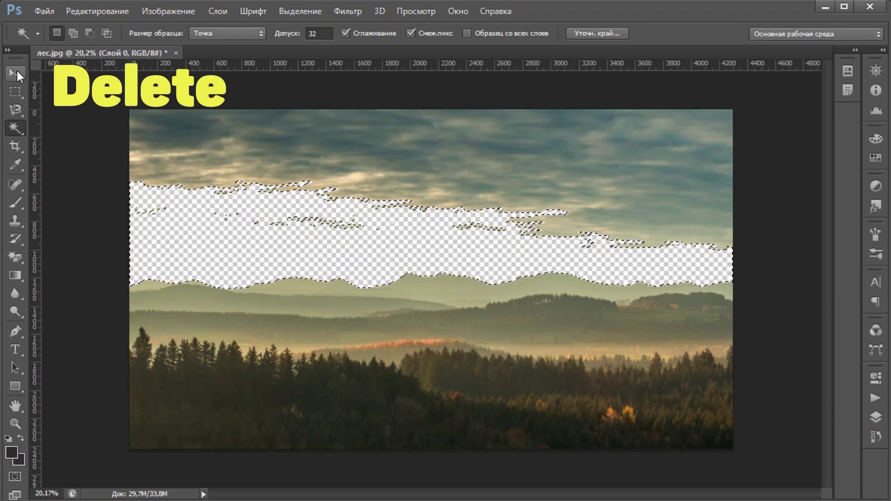
Step: Marquee-select the remaining sky across the full width, delete it and deselect
click(17, 74)
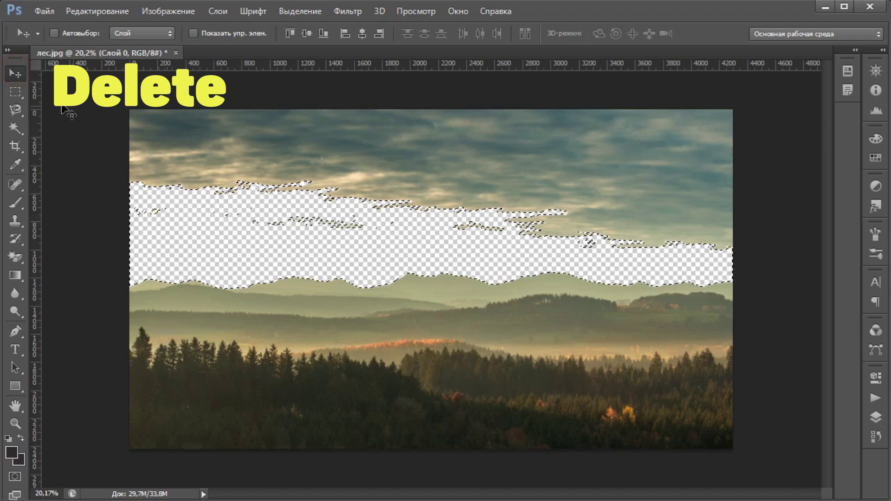
click(17, 91)
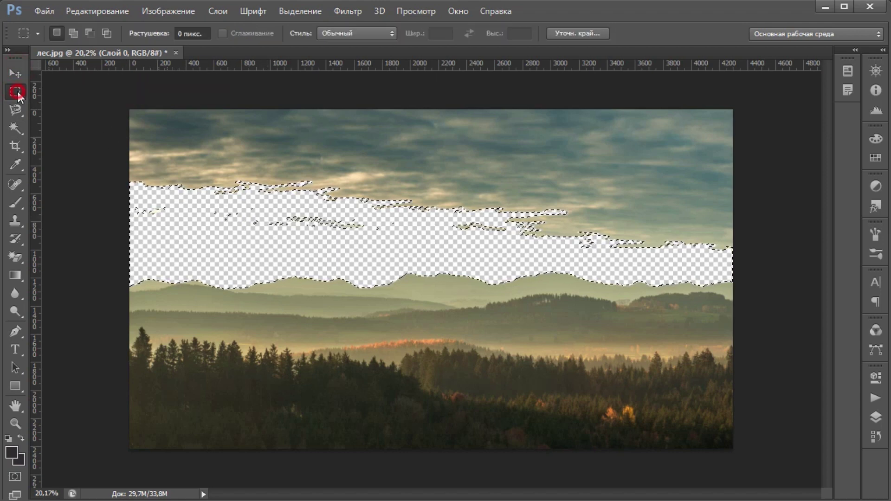
mouse_move(99, 90)
mouse_down()
mouse_move(391, 227)
mouse_move(739, 267)
mouse_up()
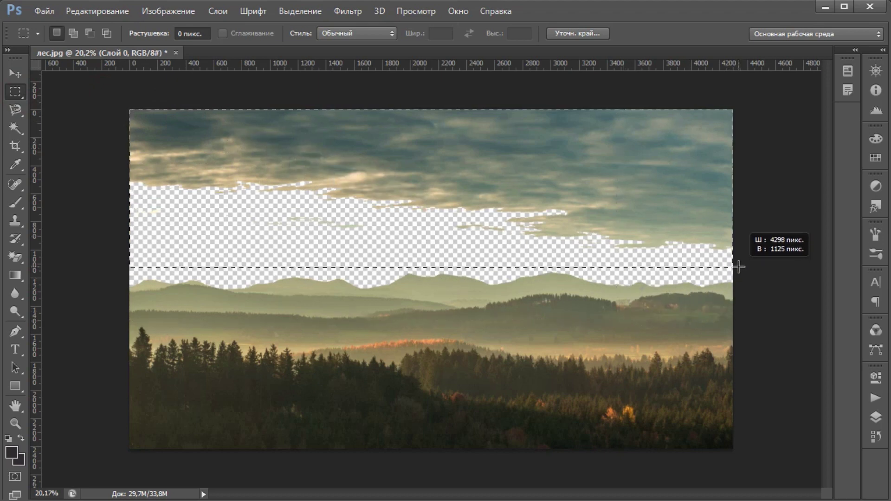
key(Delete)
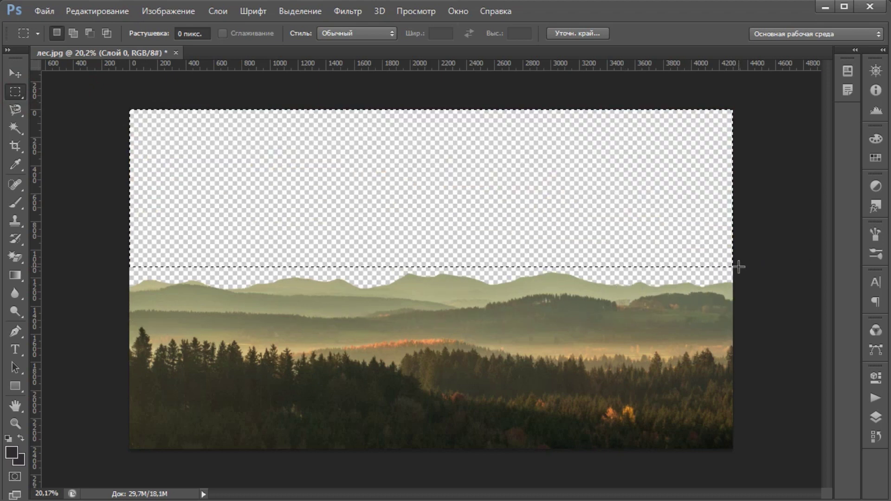
click(15, 73)
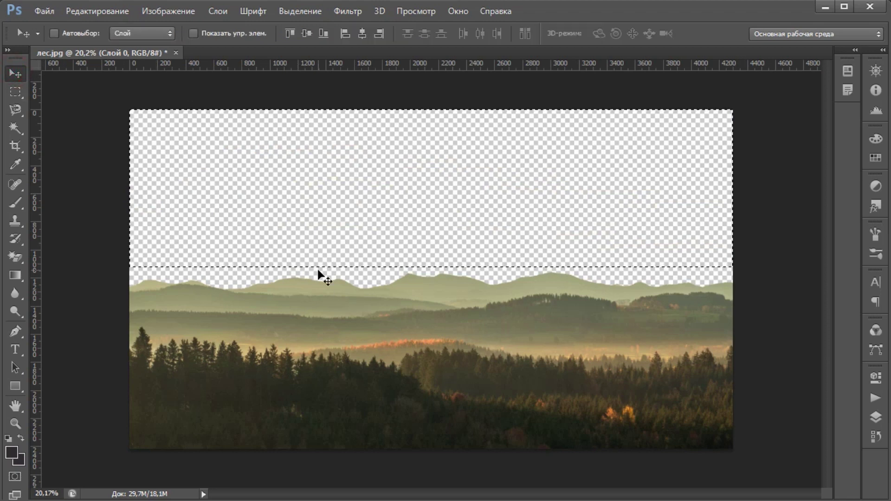
key(ctrl+d)
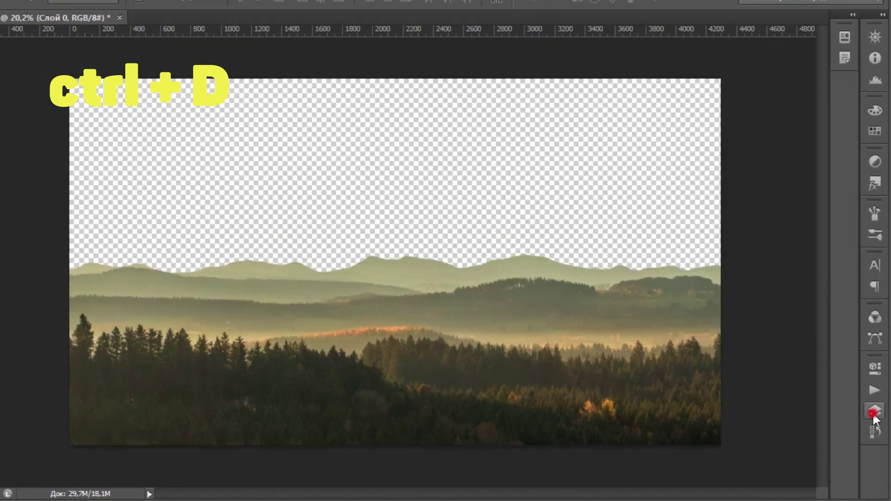
click(875, 417)
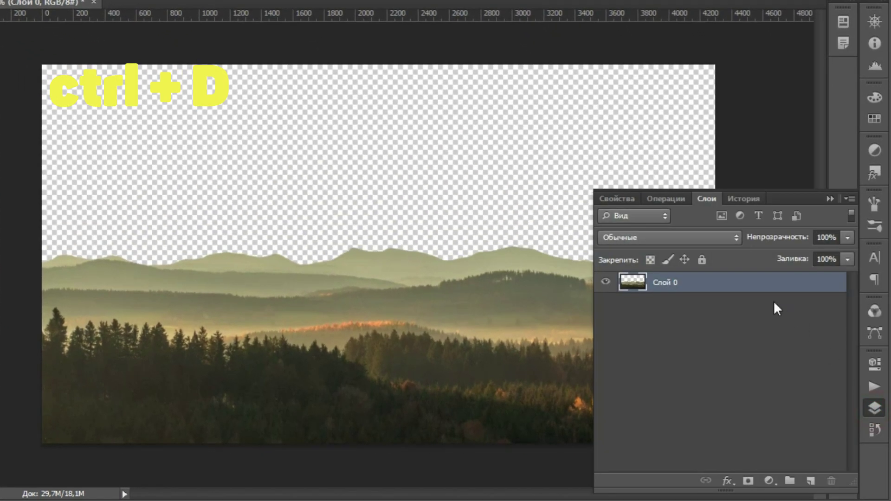
right_click(702, 287)
Step: Give Слой 0 a black (000000) Color Overlay so the mountains become a solid silhouette
click(484, 51)
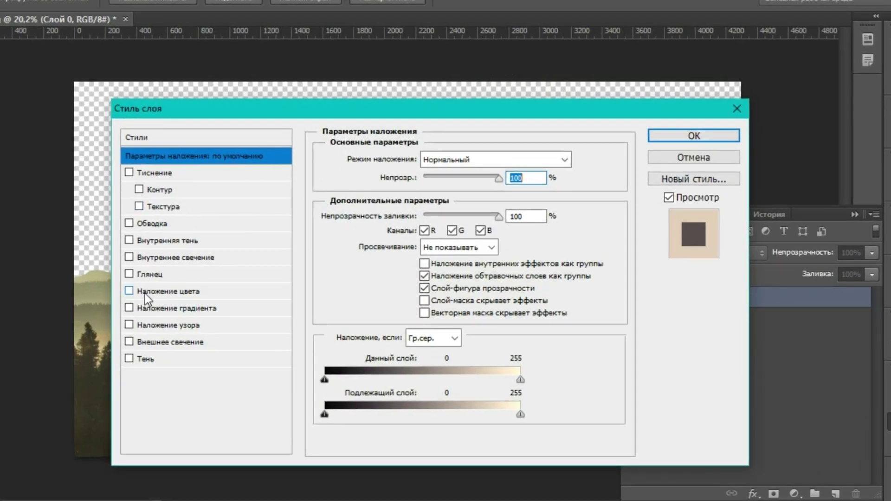
click(147, 292)
click(571, 163)
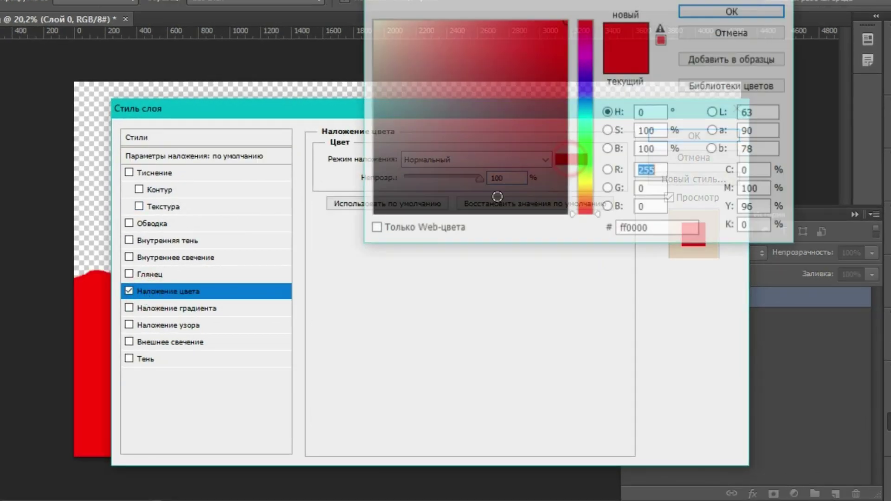
drag(441, 200, 370, 224)
click(760, 10)
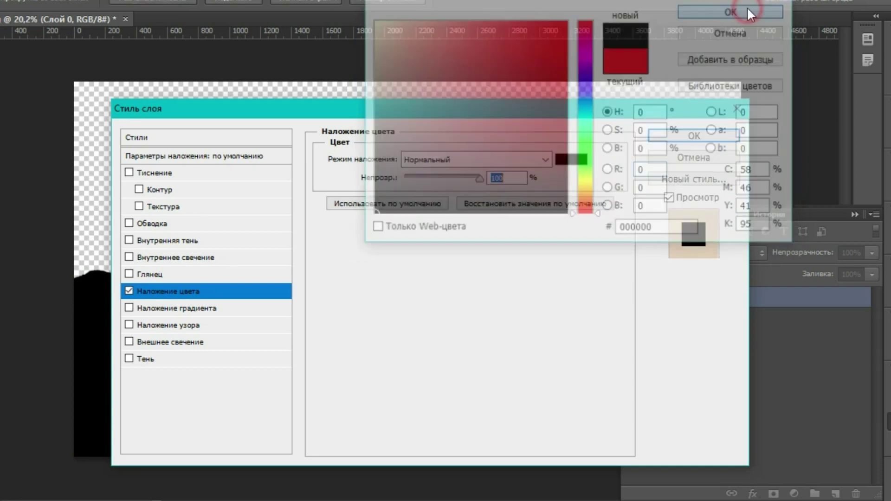
click(701, 134)
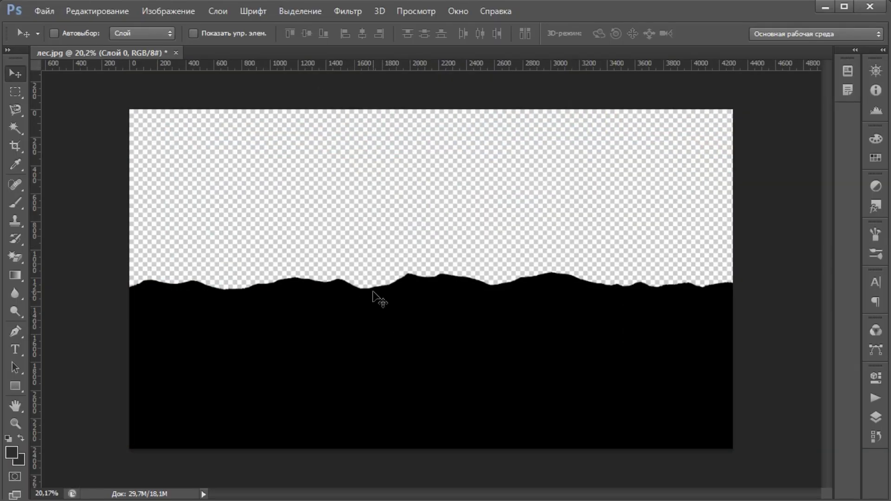
click(45, 12)
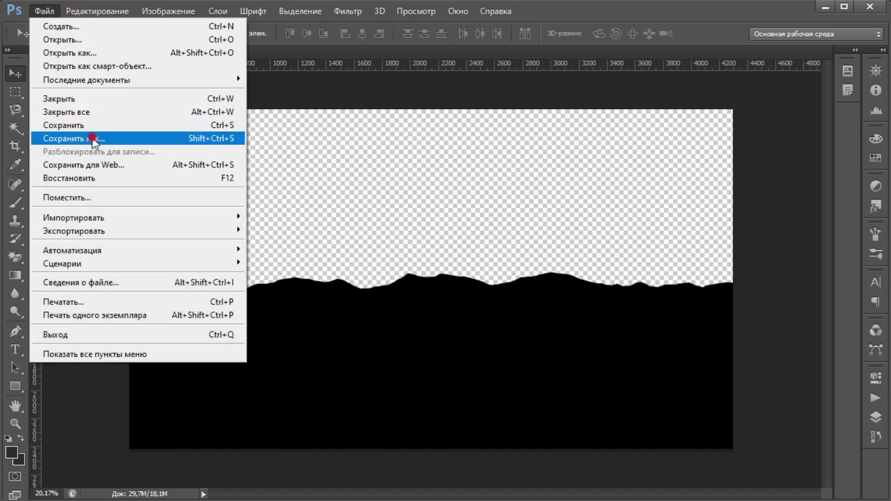
Step: Save the silhouette as лес.png in PNG format, accepting the PNG options
click(94, 138)
click(442, 308)
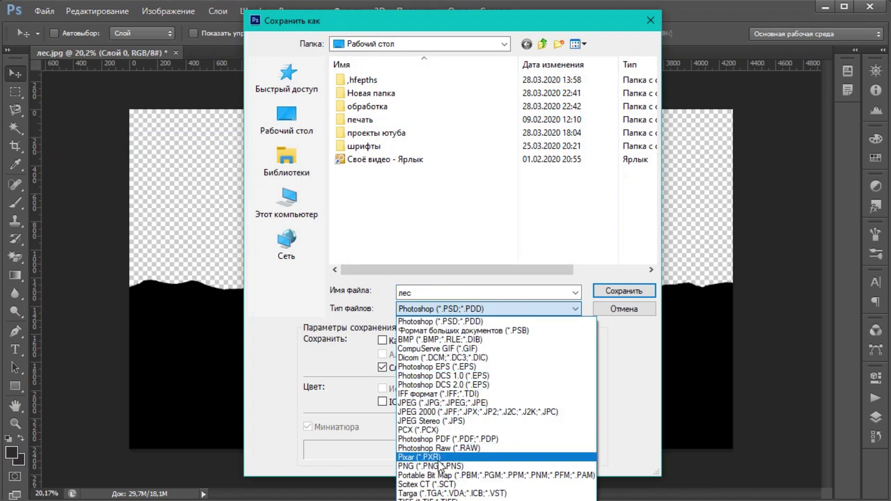
click(451, 466)
click(412, 293)
click(609, 293)
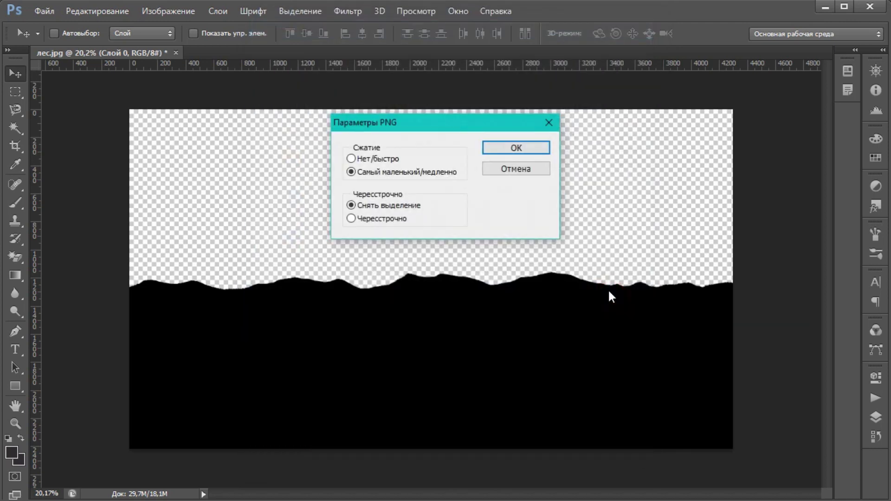
click(517, 149)
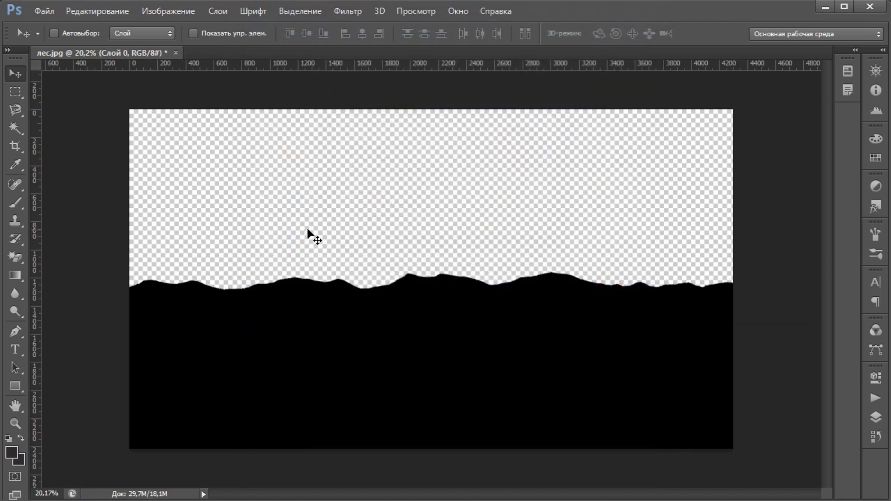
Step: Create a new 1920×1080 px, 72 ppi RGB document
click(50, 12)
click(53, 26)
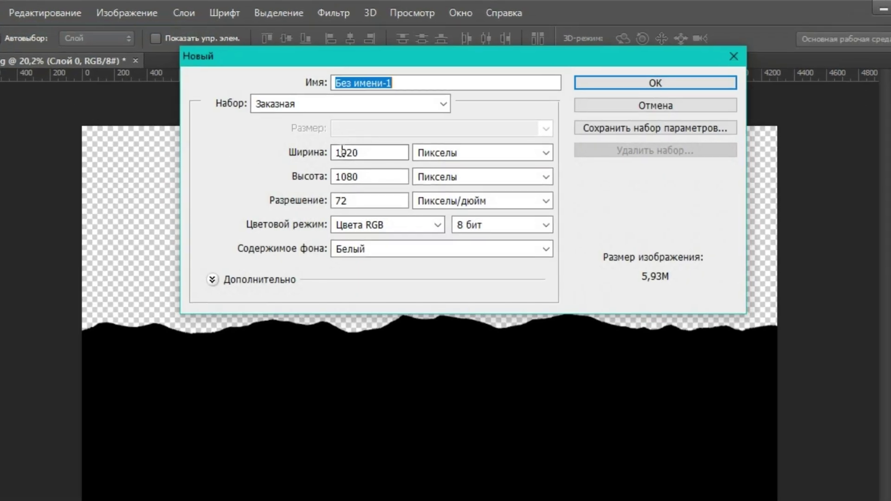
double_click(349, 151)
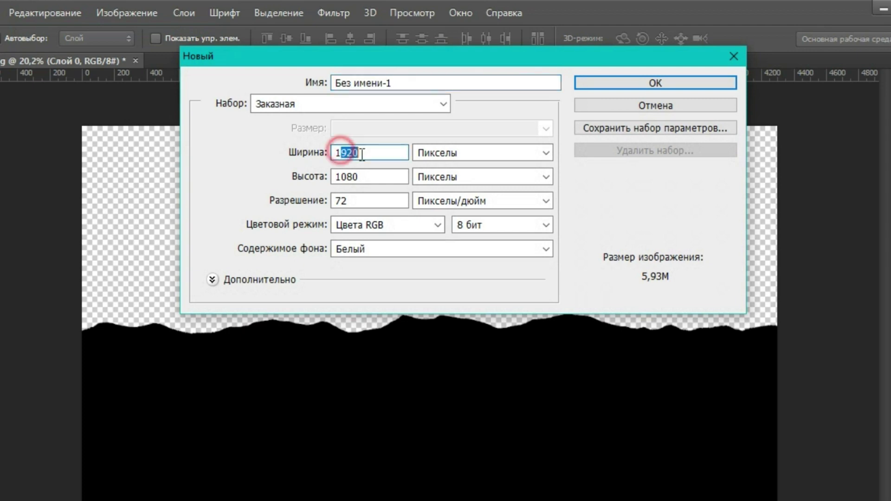
drag(372, 177, 329, 177)
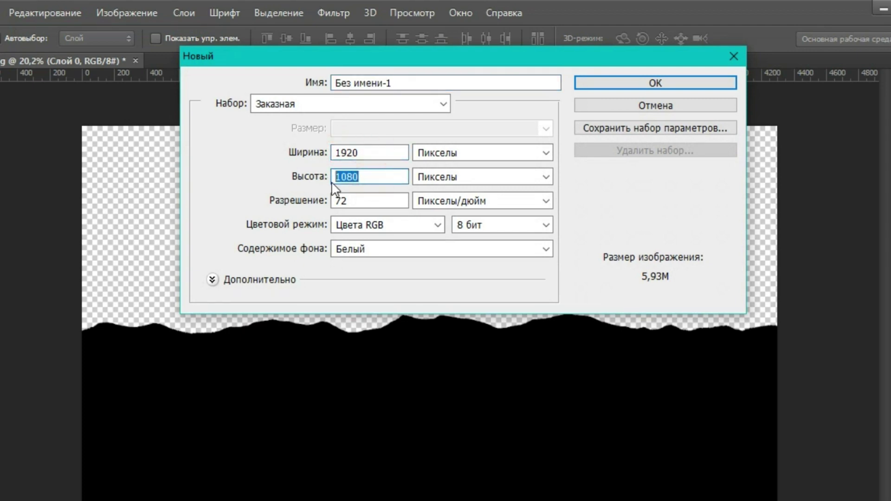
click(353, 200)
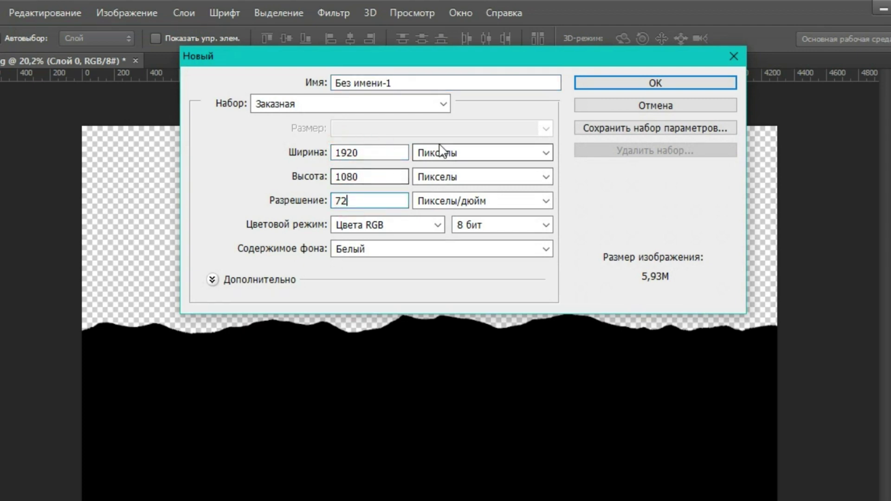
click(665, 85)
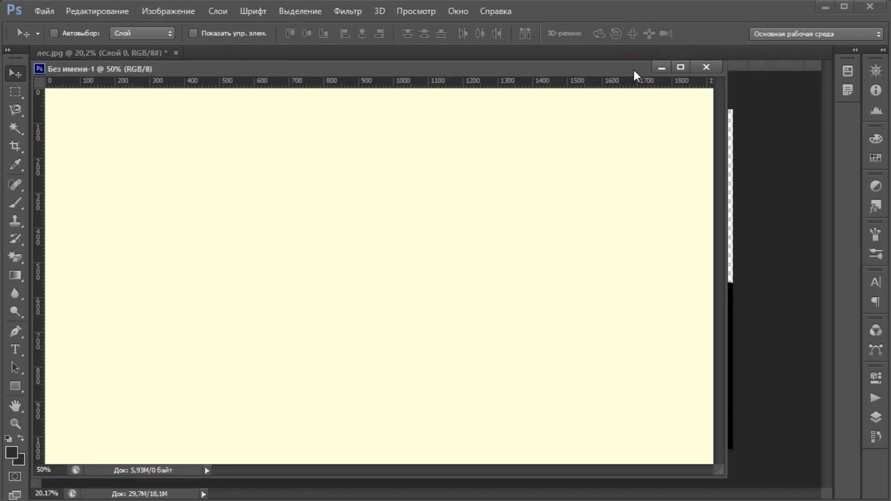
Step: Dock the new canvas as a tab and close the лес image, answering the save prompt
drag(524, 68, 547, 59)
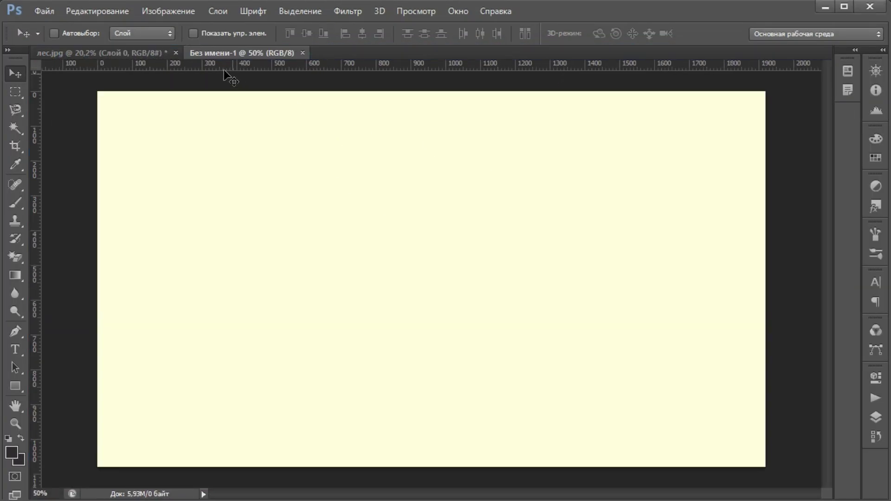
click(147, 54)
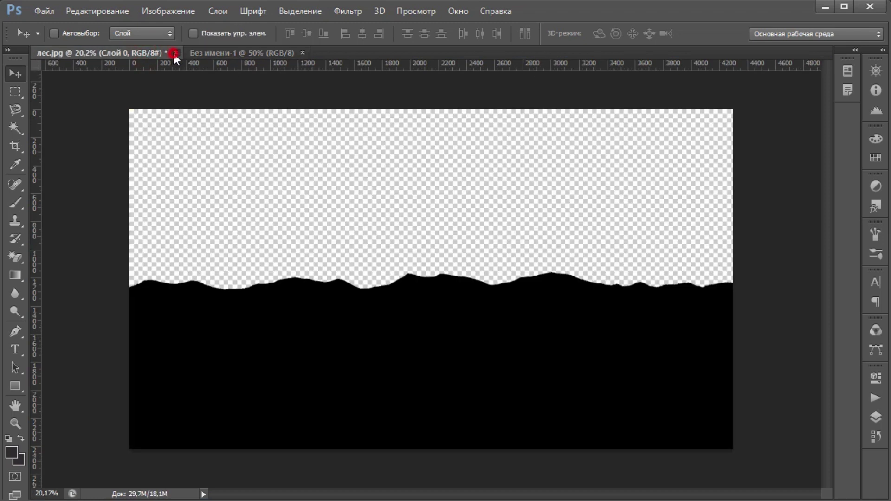
click(175, 53)
click(448, 206)
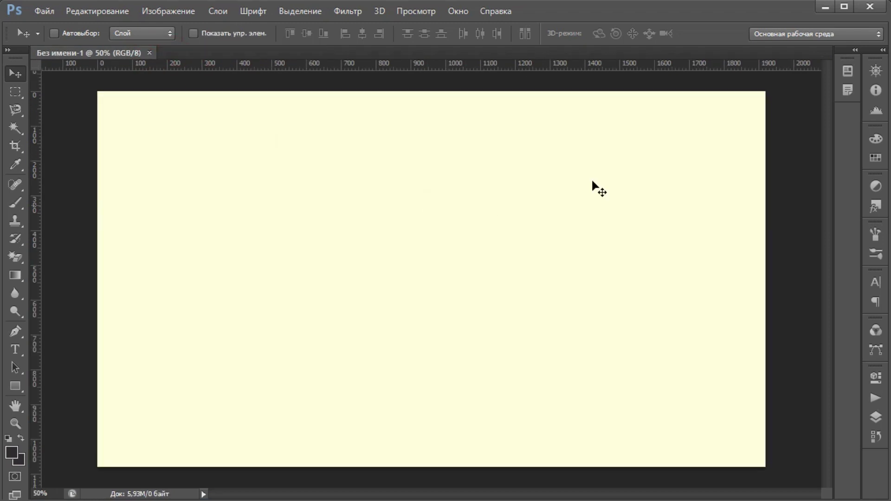
click(826, 10)
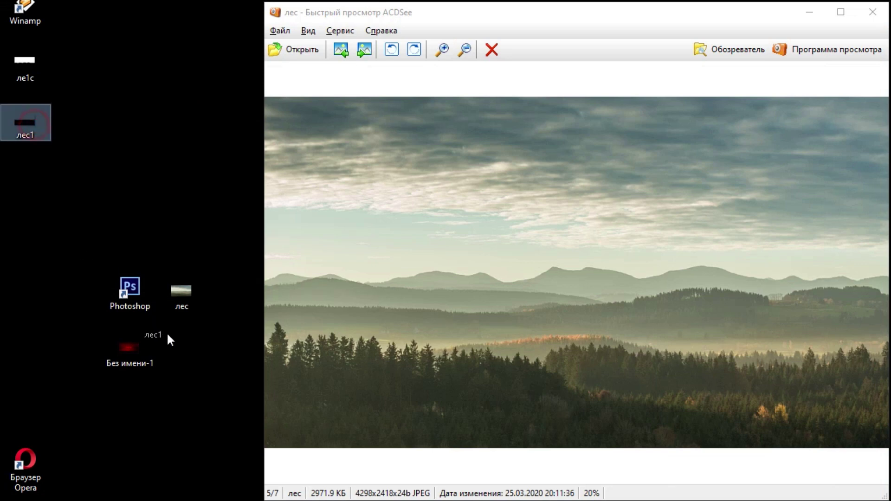
Step: Drag the лес1 silhouette file from the desktop onto the new Photoshop canvas
drag(162, 321, 210, 360)
click(234, 332)
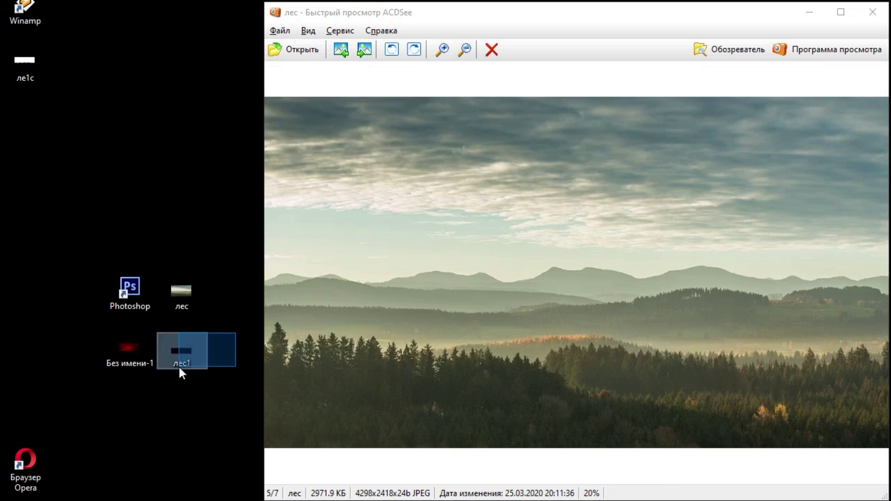
mouse_move(179, 369)
mouse_down()
mouse_move(167, 372)
mouse_move(224, 474)
mouse_up()
click(234, 332)
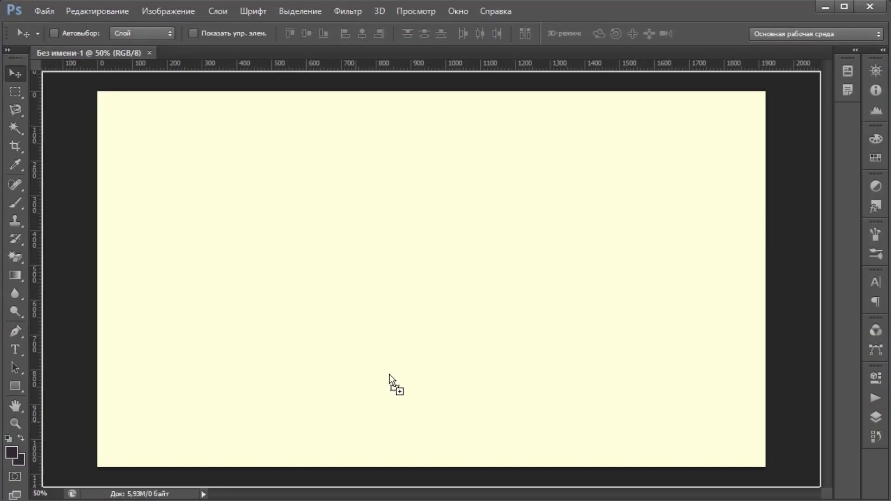
mouse_move(390, 382)
mouse_down()
mouse_move(378, 348)
mouse_move(260, 418)
mouse_up()
Step: Scale the placed лес1 silhouette to span the canvas width, lower it, and commit the placement
drag(456, 266, 850, 242)
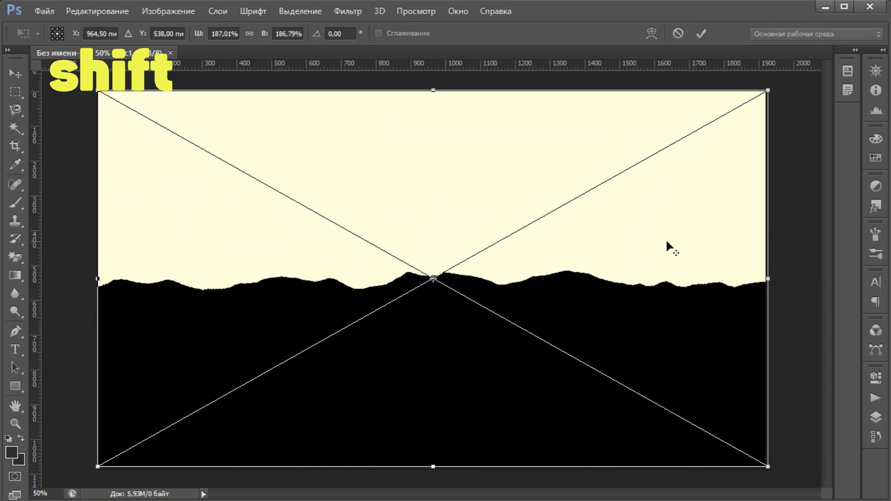
scroll(666, 238, down, 1)
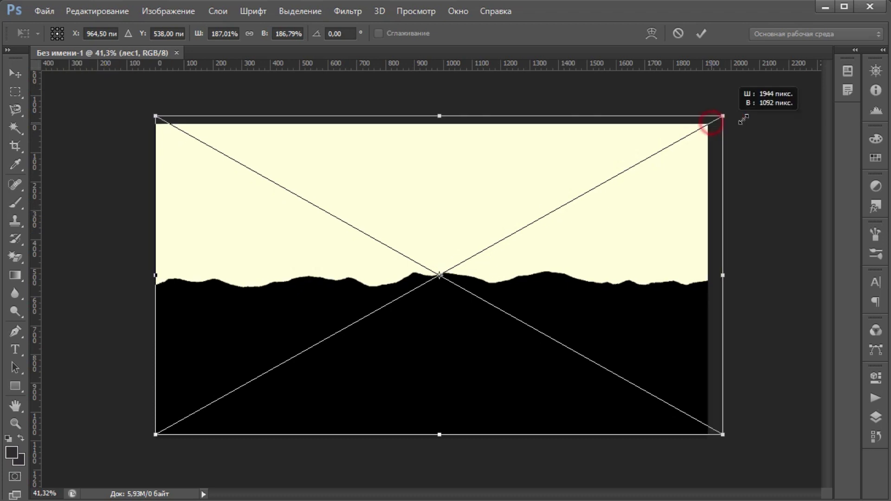
drag(710, 124, 820, 60)
drag(156, 434, 120, 454)
mouse_move(345, 416)
mouse_down()
mouse_move(315, 434)
mouse_move(322, 469)
mouse_move(354, 450)
mouse_move(190, 456)
mouse_move(348, 442)
mouse_up()
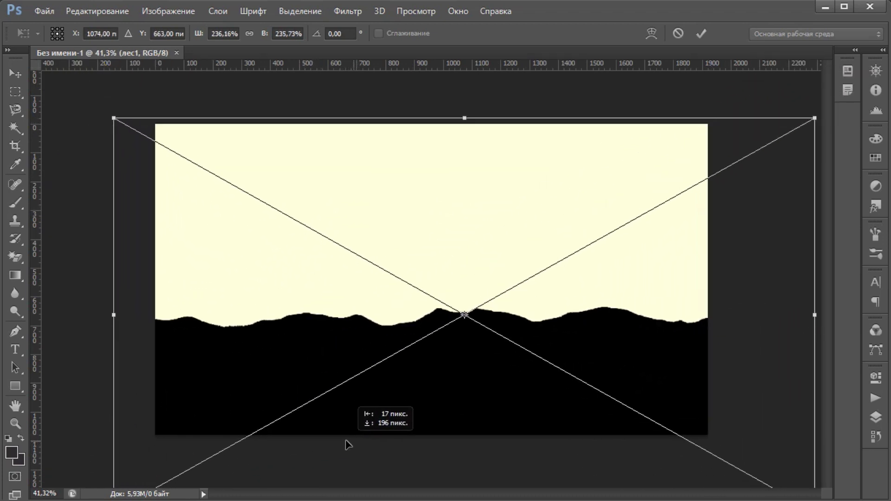
drag(816, 116, 850, 82)
drag(497, 408, 412, 423)
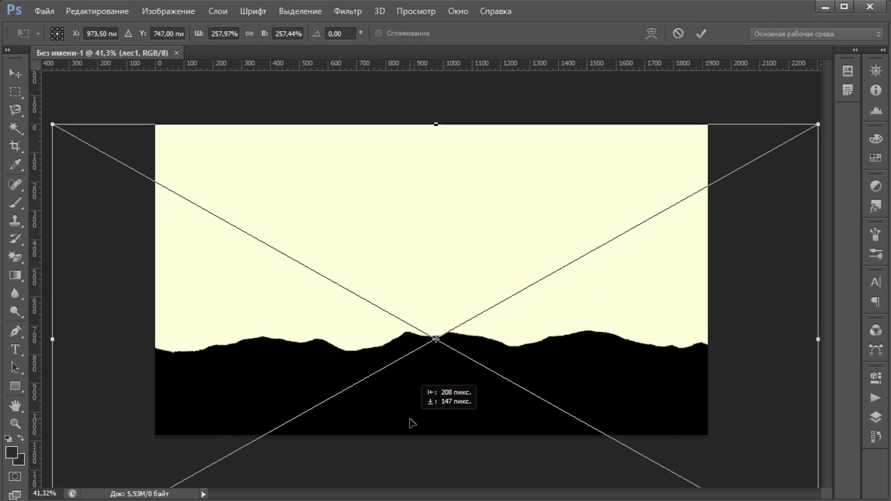
key(v)
click(358, 205)
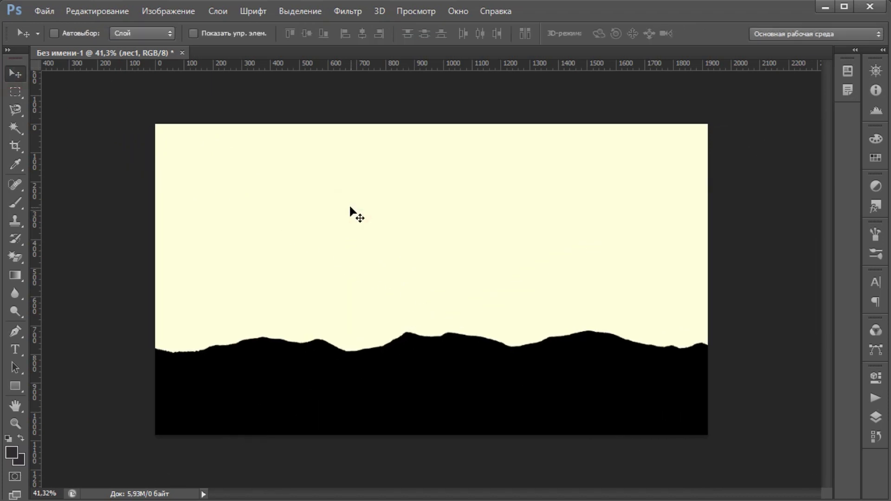
click(875, 418)
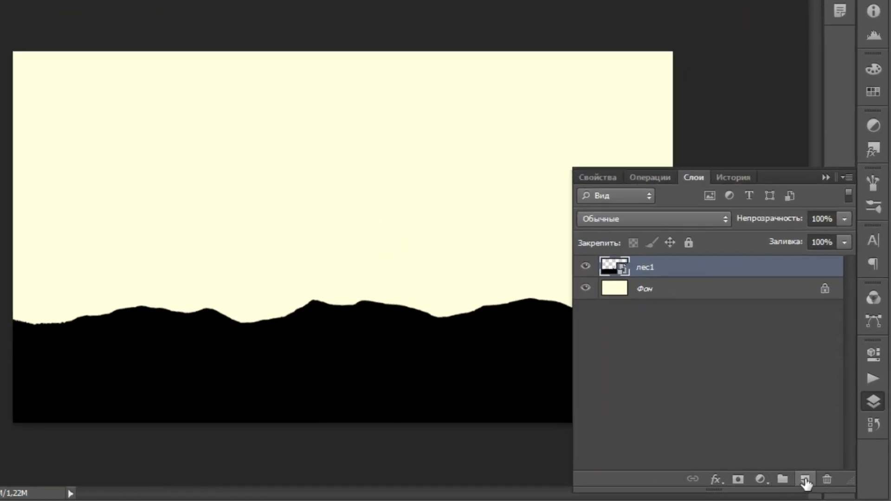
Step: Add a new layer above лес1, fill it with black, then remove it again
click(805, 480)
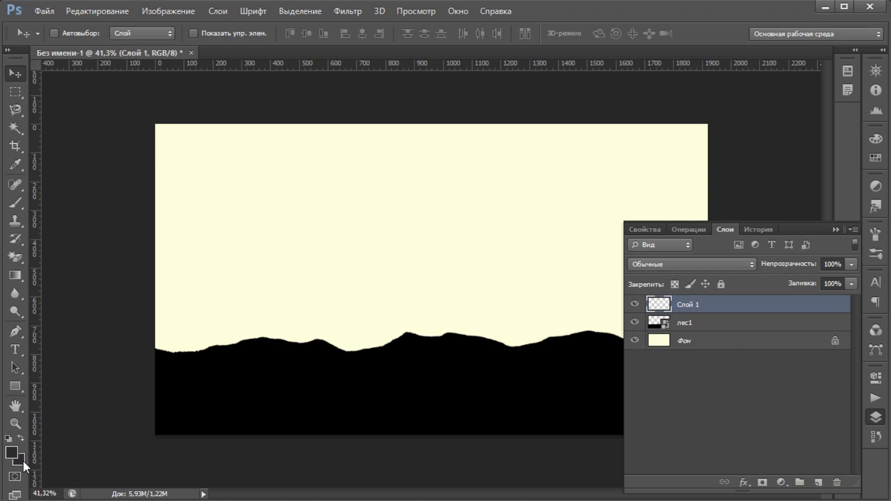
click(23, 462)
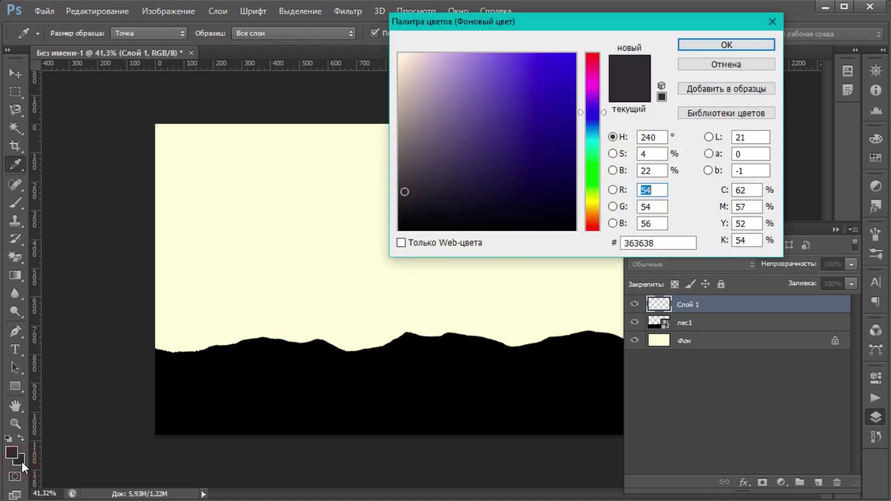
text(0)
click(710, 44)
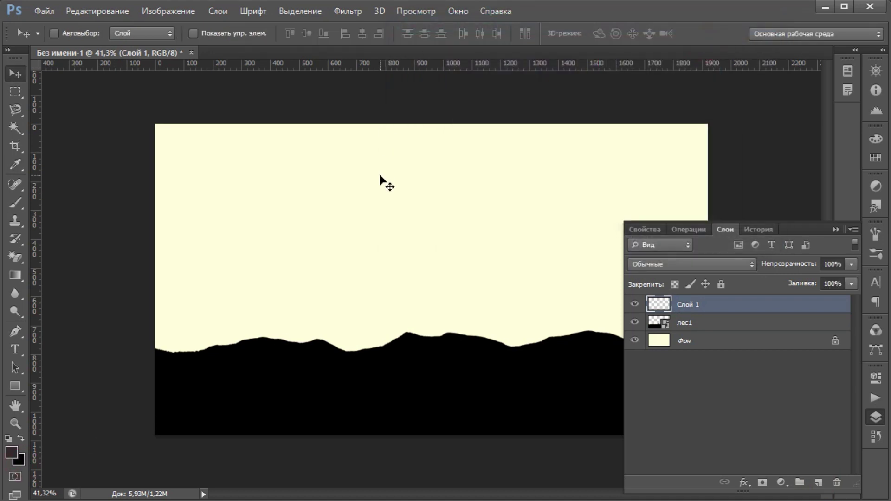
key(ctrl+BackSpace)
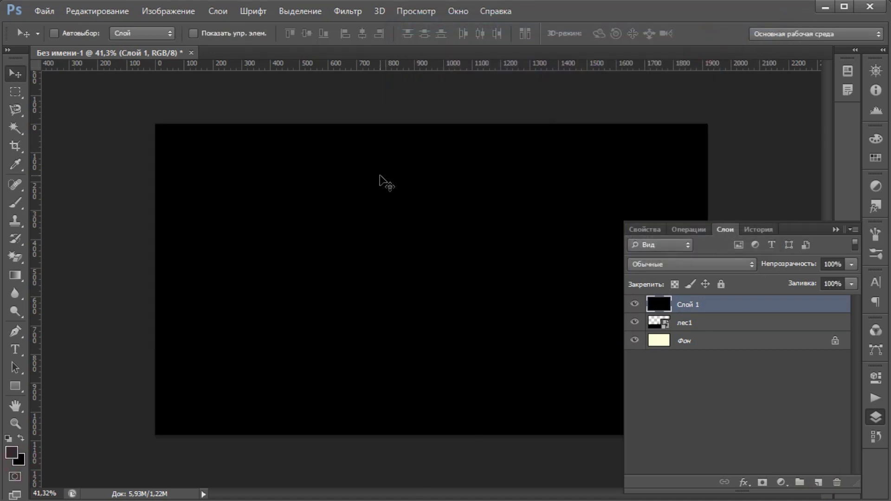
key(ctrl+Delete)
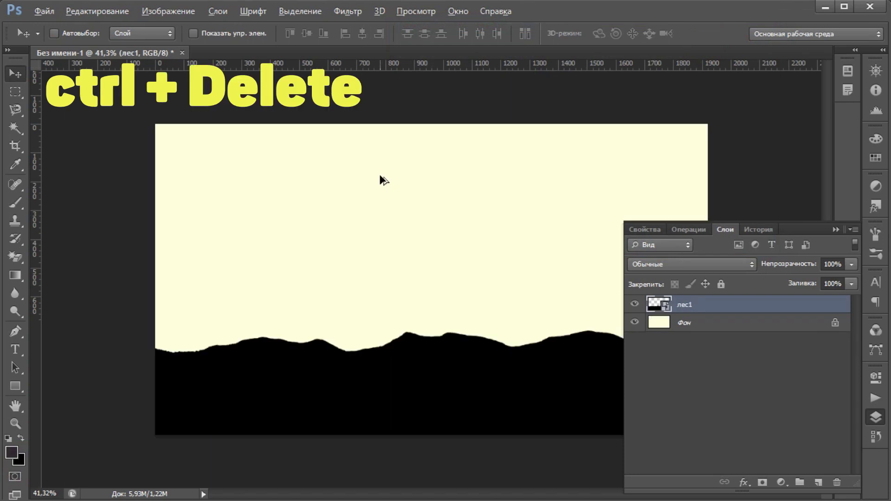
click(876, 416)
Step: Draw a pure black rectangle covering the whole canvas
click(16, 386)
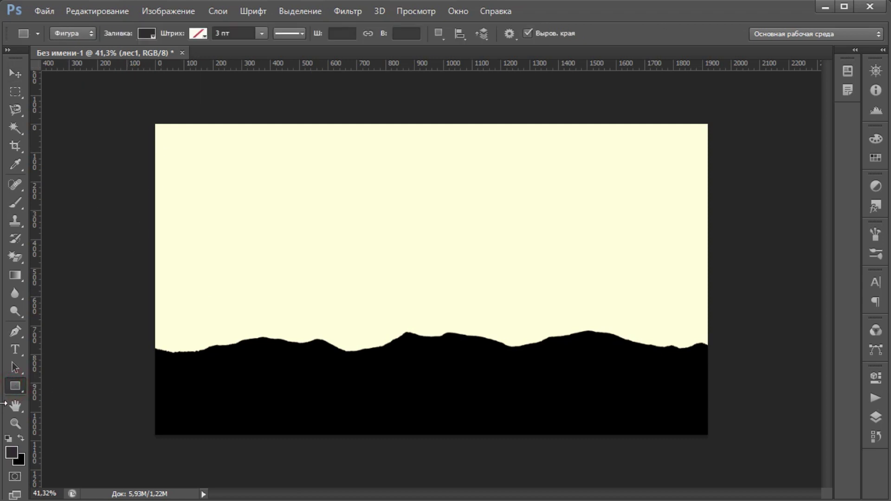
click(13, 454)
click(415, 224)
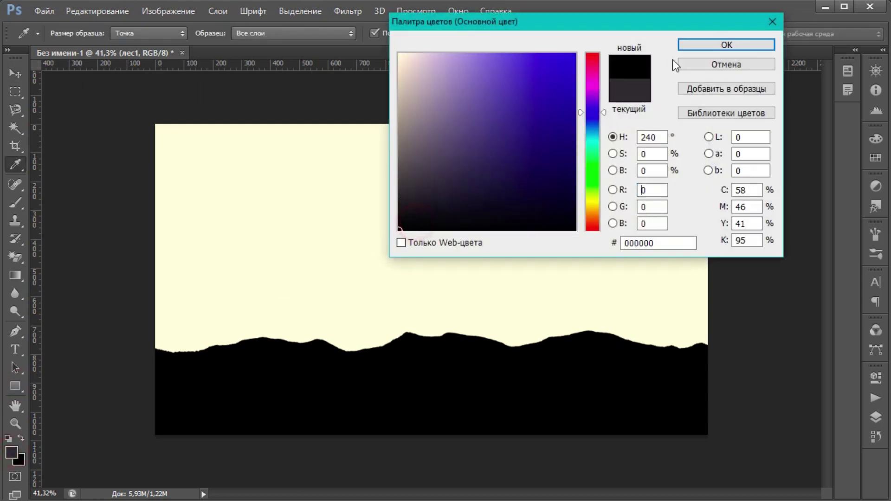
click(698, 44)
drag(143, 115, 727, 442)
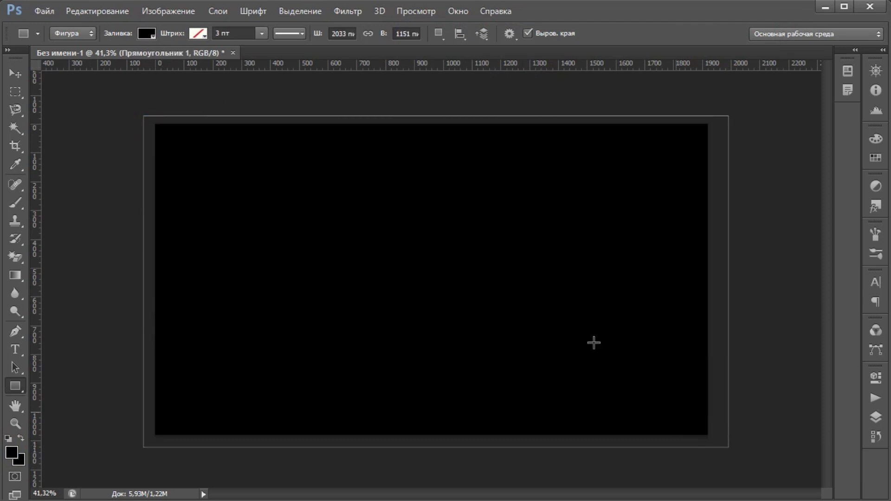
Step: Lower the Прямоугольник 1 layer's opacity to about 69%
click(14, 74)
click(875, 416)
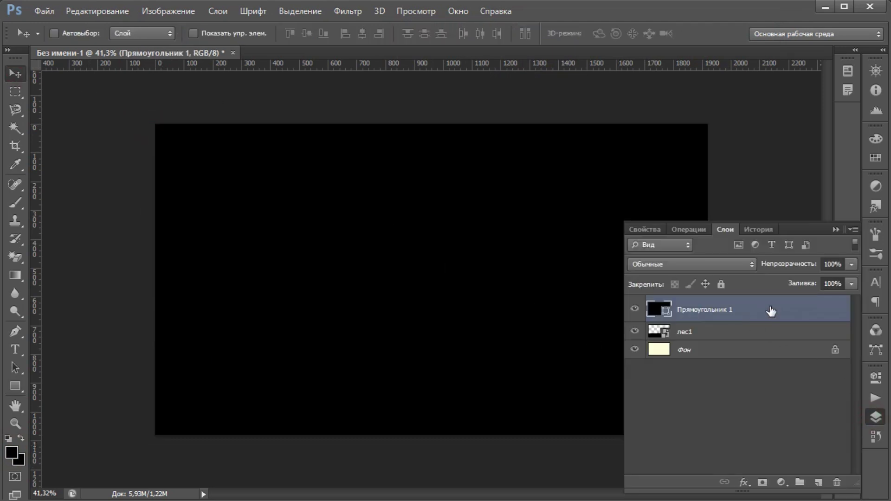
click(851, 264)
drag(834, 276, 828, 279)
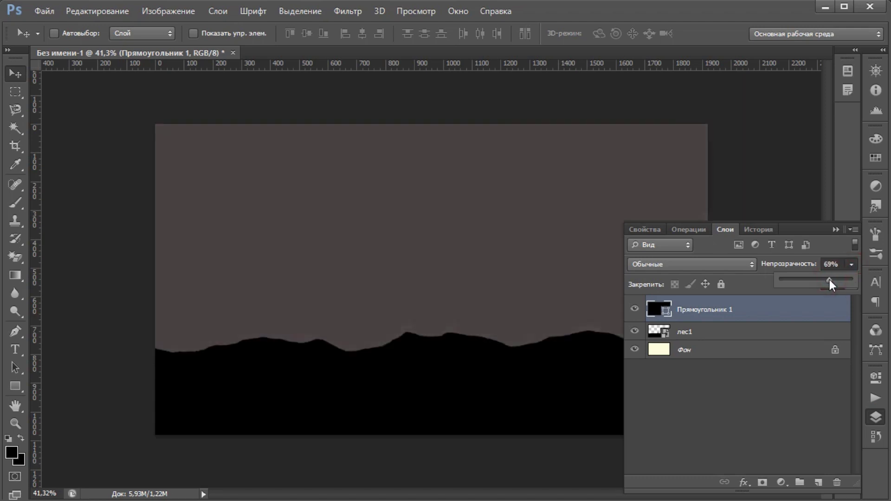
Step: Add a new empty layer and set the brush colour to bright red #f60b0b
click(740, 389)
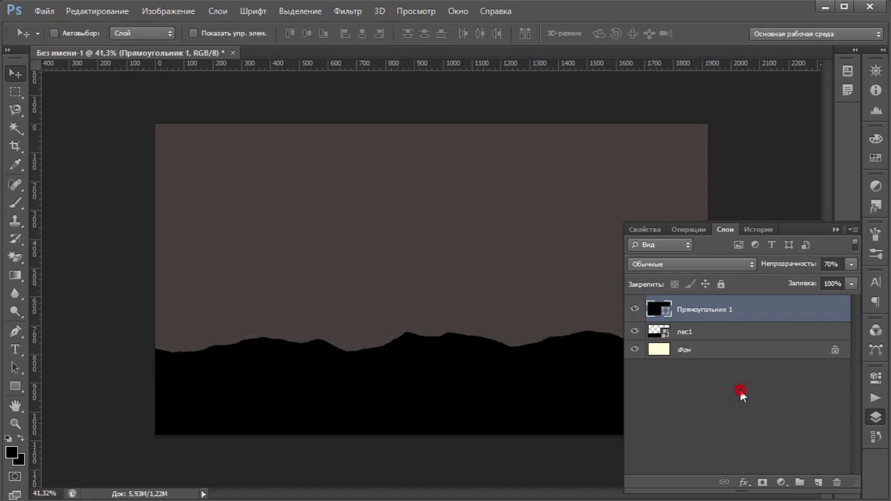
click(818, 483)
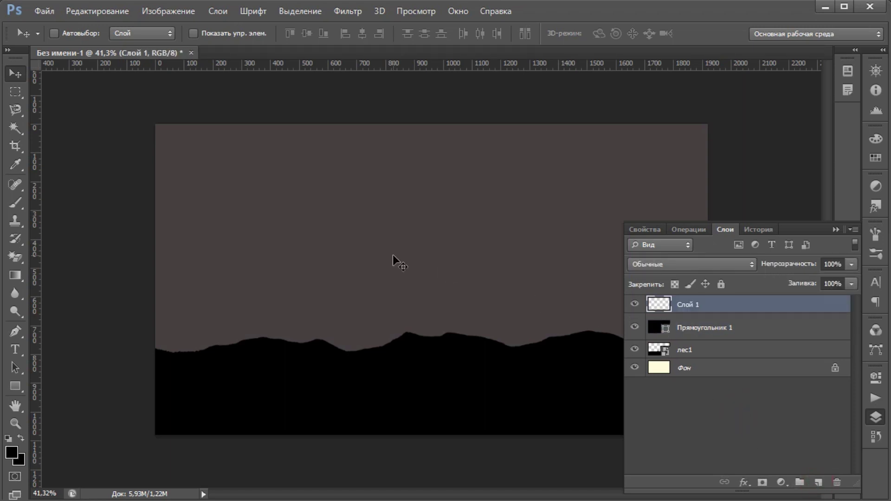
click(17, 205)
click(11, 451)
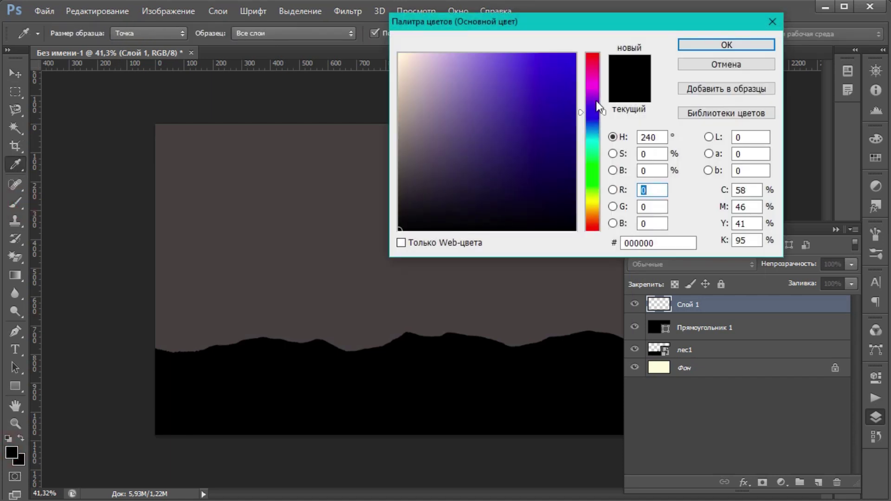
click(592, 54)
drag(570, 59, 567, 60)
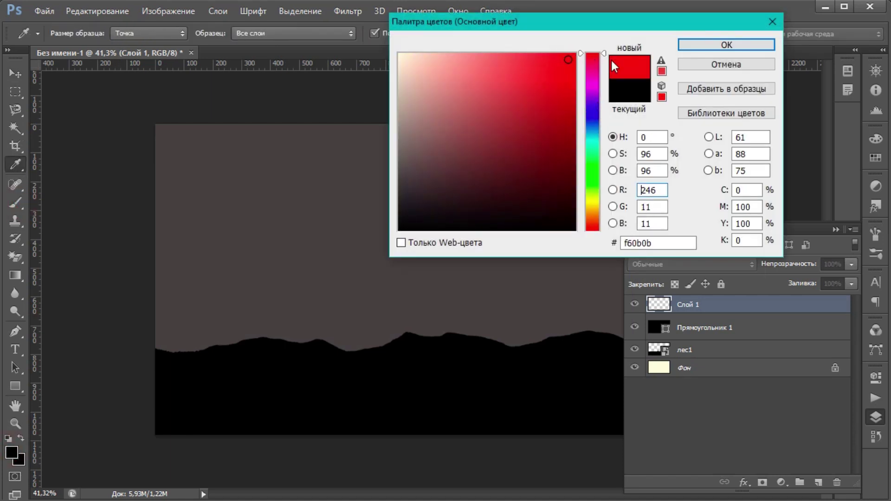
click(726, 45)
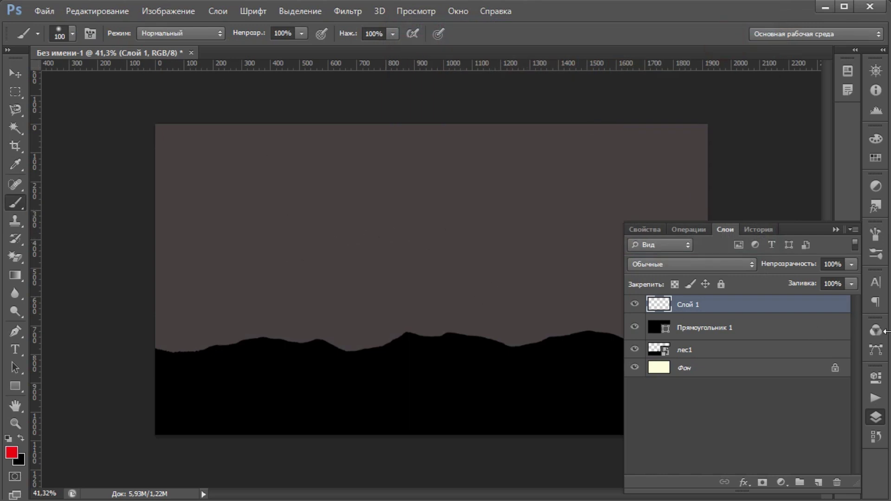
Step: Paint one soft 1985 px red dab mid-canvas over the mountains
click(876, 416)
click(73, 33)
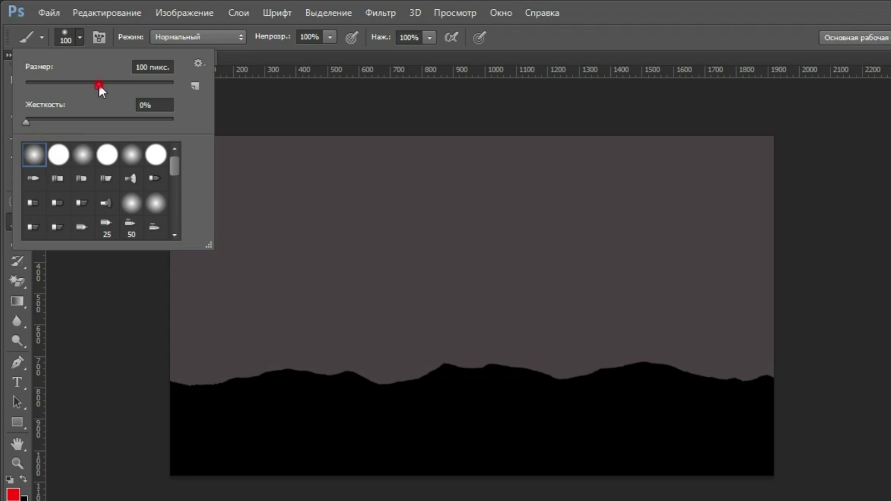
drag(99, 85, 141, 85)
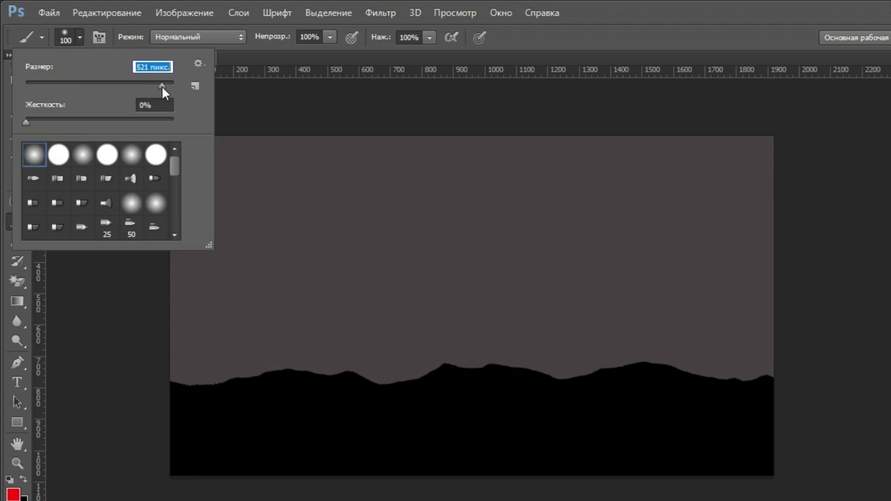
drag(162, 85, 164, 85)
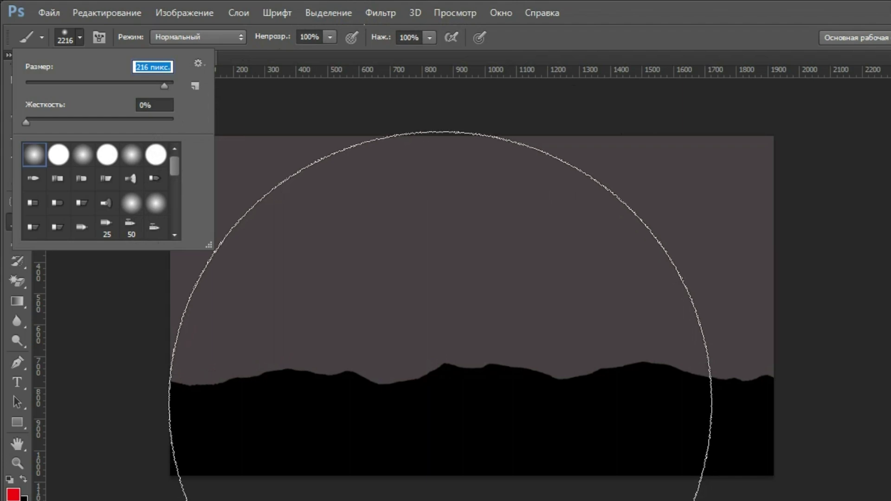
key(bracketleft)
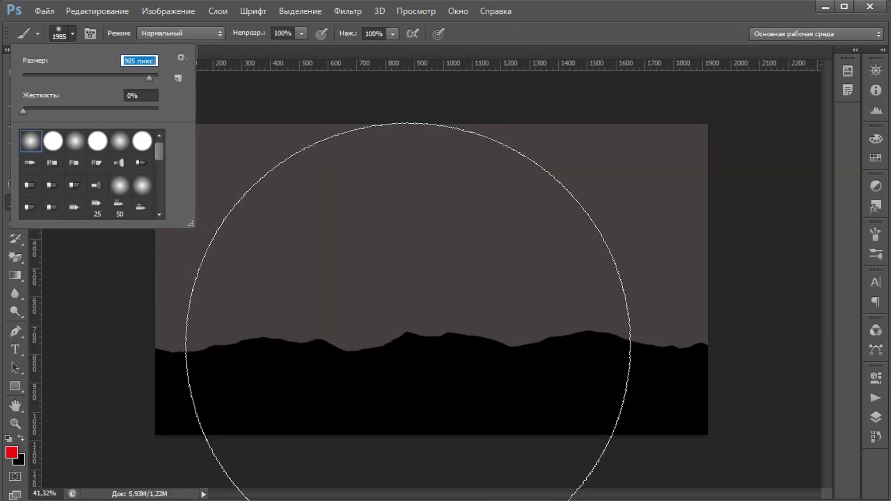
click(578, 12)
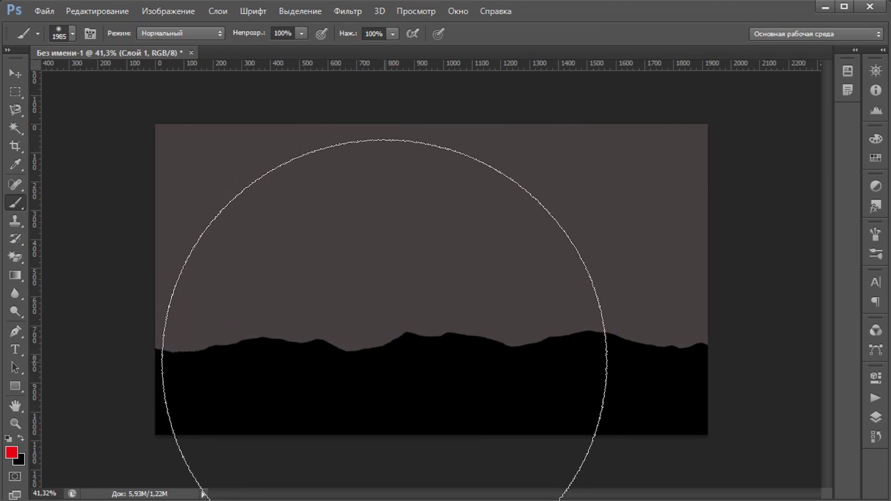
click(384, 362)
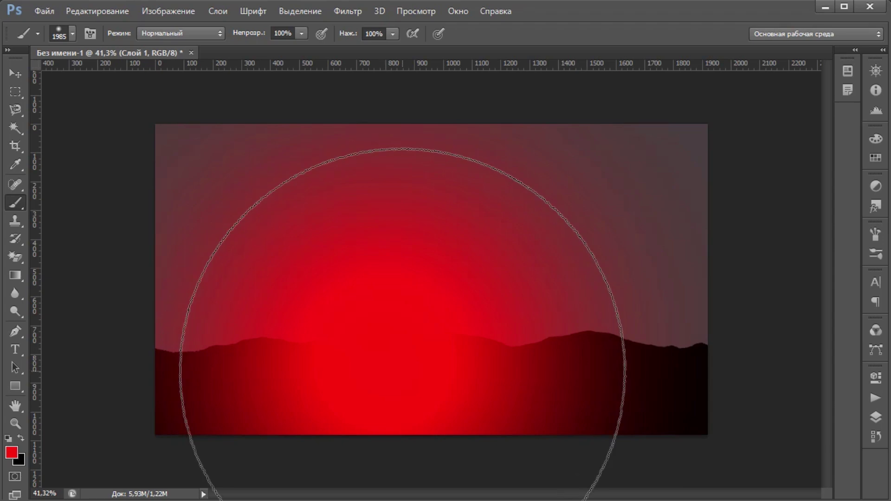
click(15, 73)
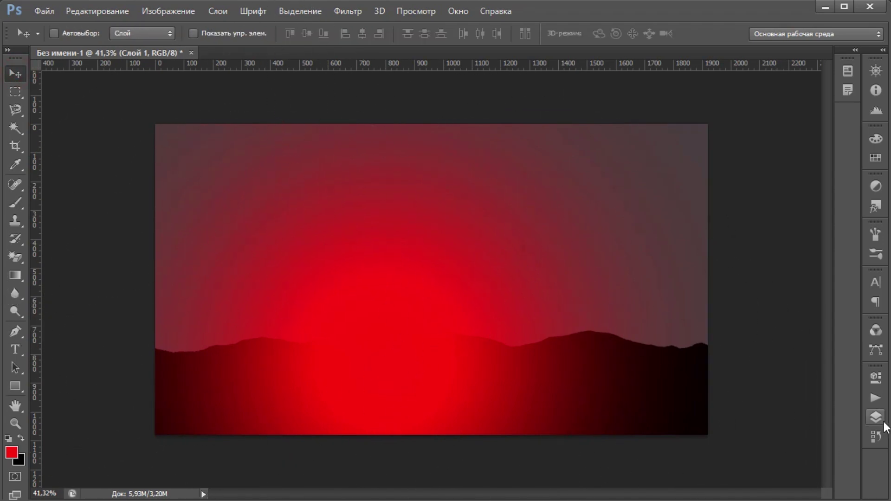
Step: Set the Прямоугольник 1 backdrop layer to 100% opacity
click(875, 417)
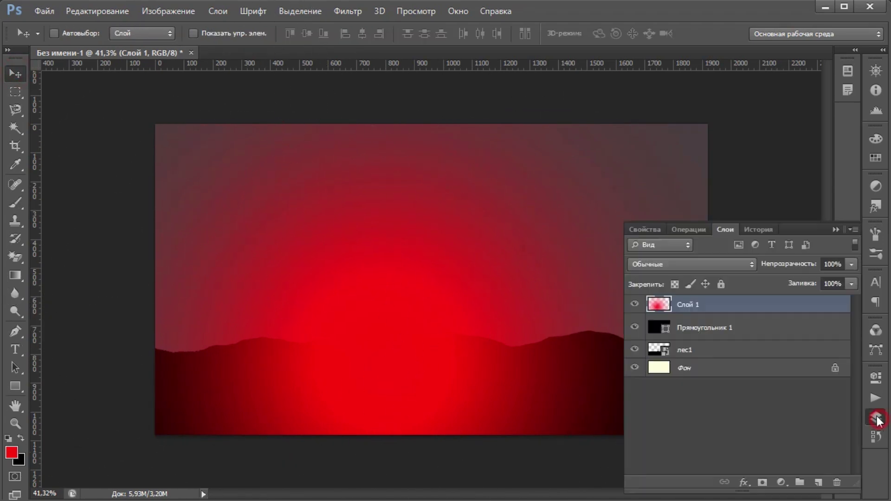
click(715, 330)
click(852, 264)
drag(820, 279, 857, 280)
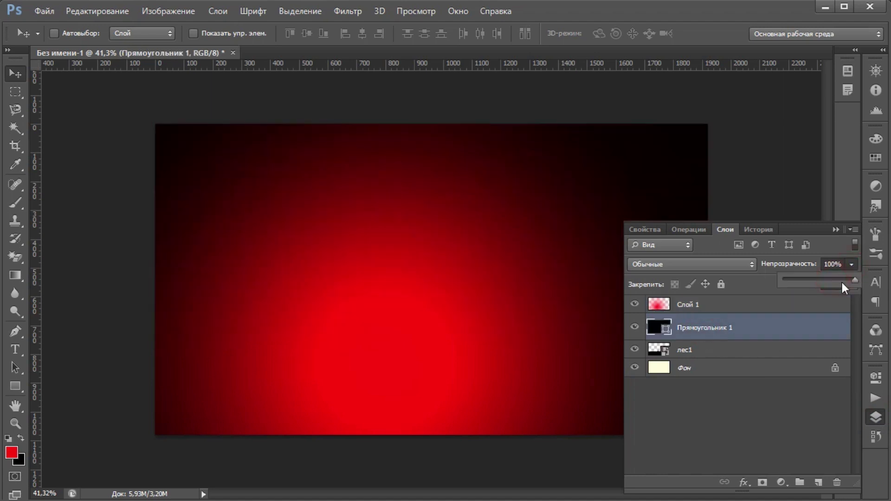
Step: Move the лес1 mountains to the top and dim the Слой 1 glow to about 50%
drag(686, 350, 693, 303)
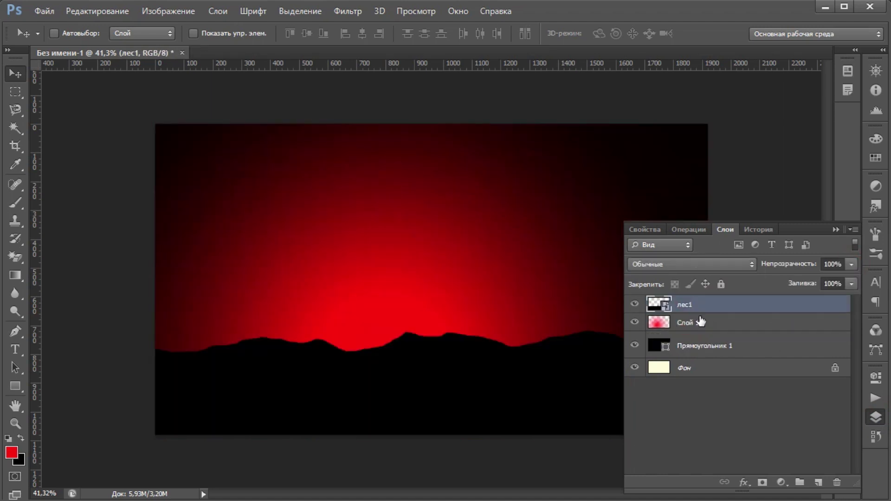
click(715, 330)
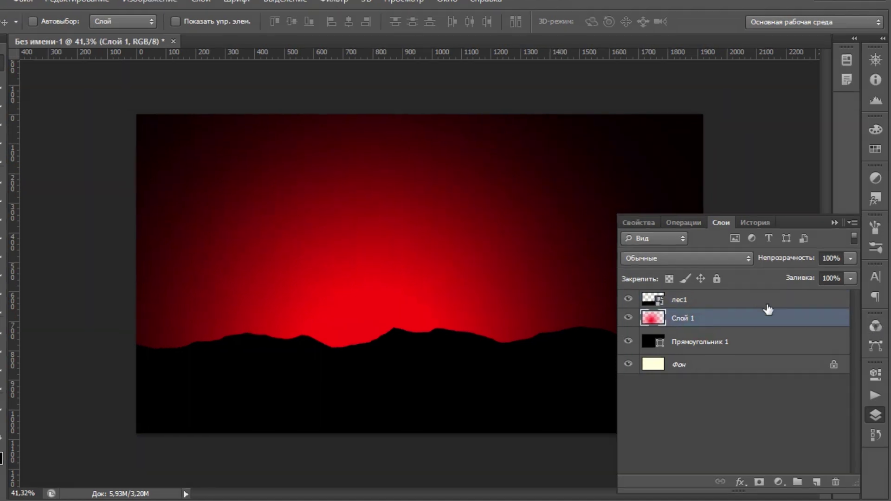
click(851, 264)
drag(842, 243, 803, 244)
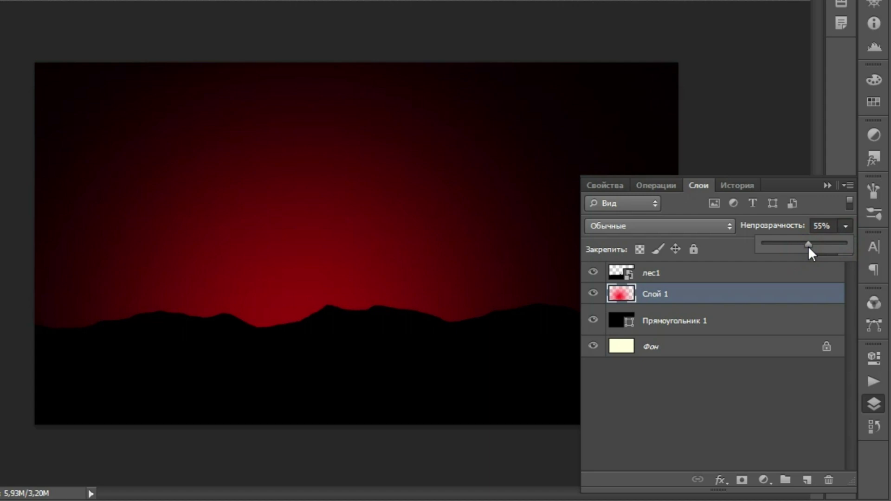
click(874, 404)
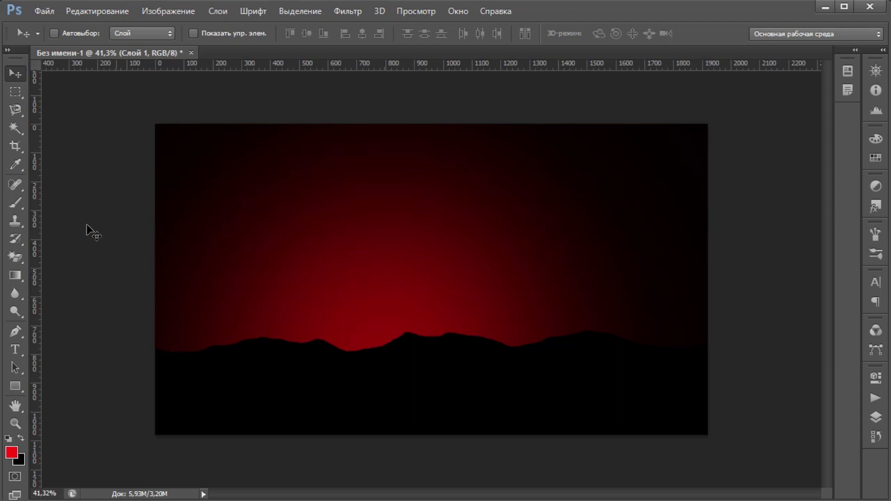
Step: Add the text MRDIONE in the upper-left sky in the POLYA Regular font
click(18, 353)
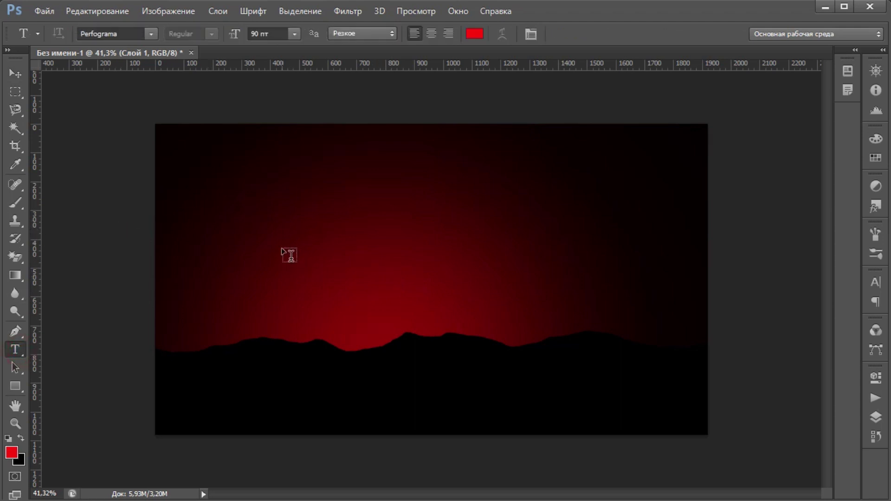
click(268, 227)
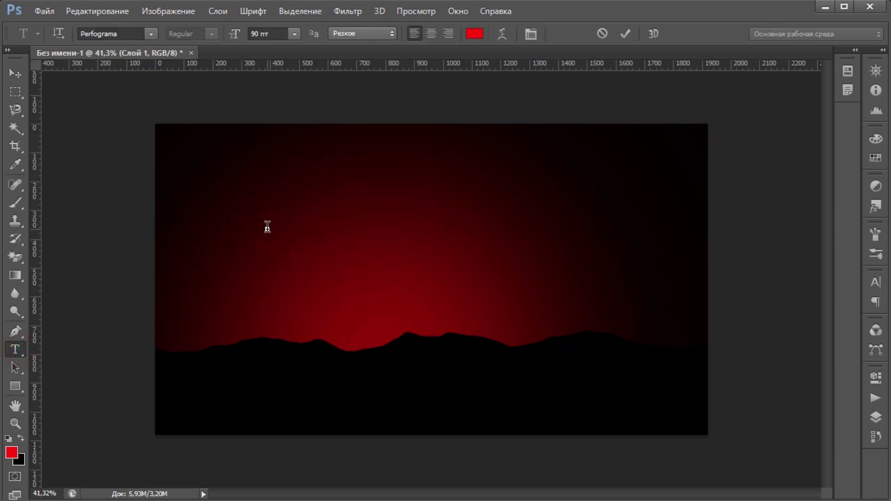
text(MR)
text(DIONE)
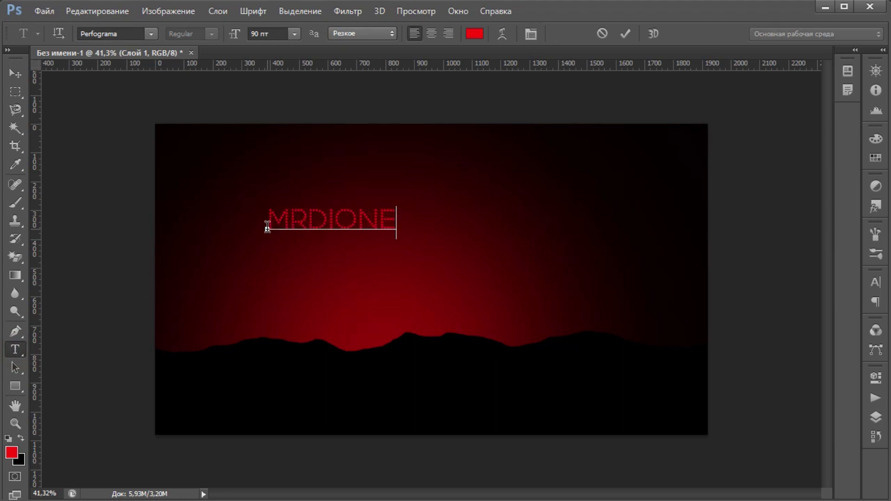
drag(396, 216, 171, 193)
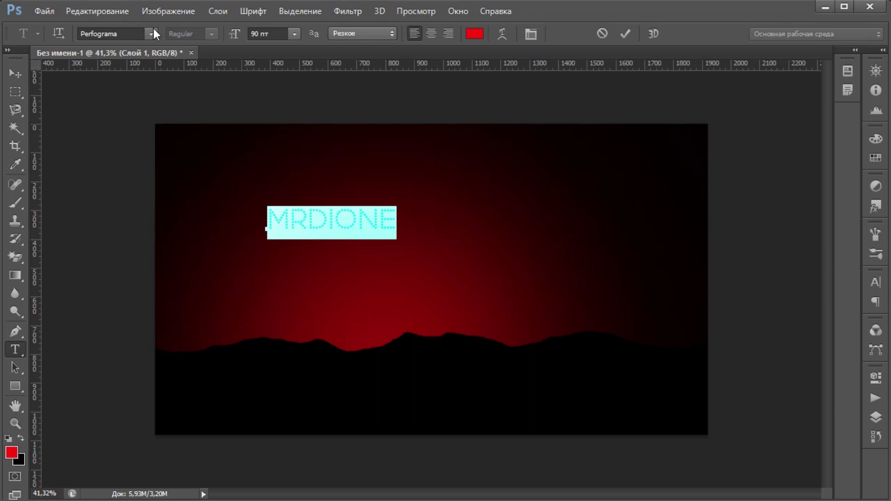
click(151, 33)
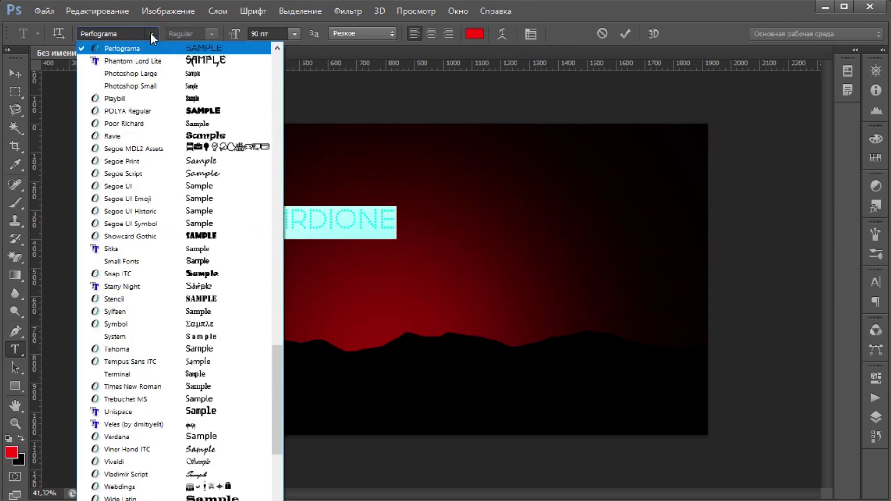
scroll(160, 113, up, 1)
scroll(168, 144, up, 3)
scroll(168, 144, down, 3)
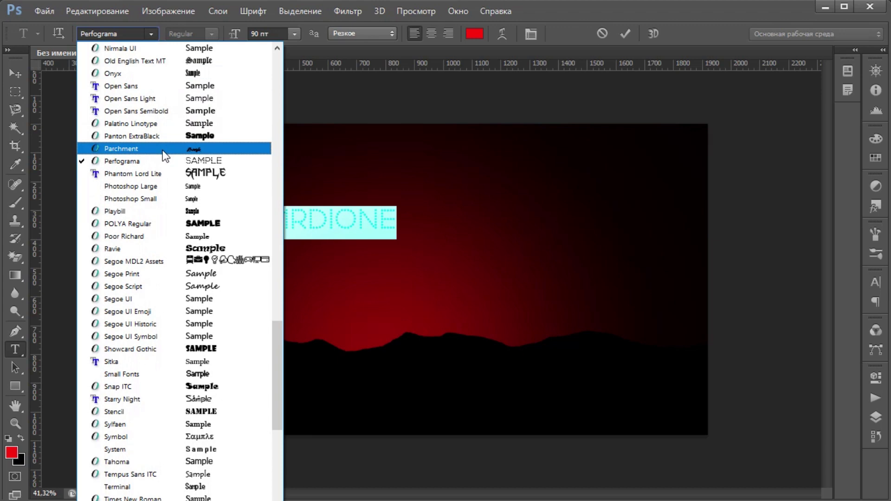
click(113, 223)
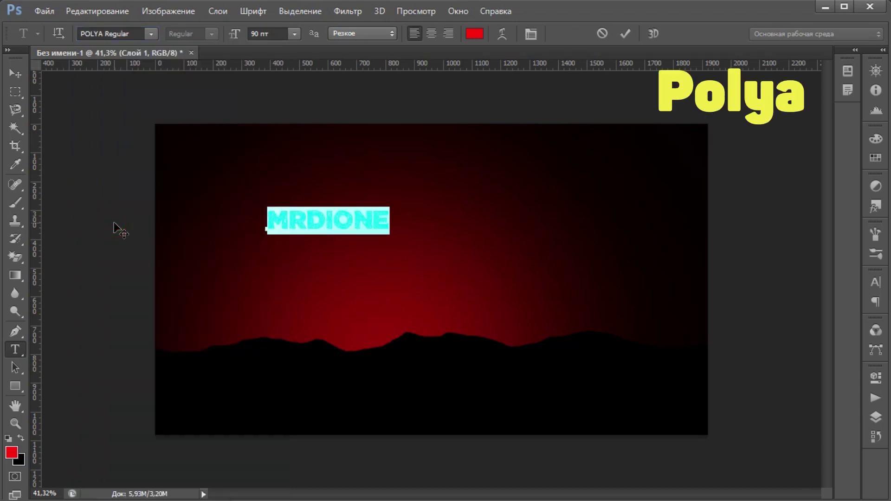
click(306, 227)
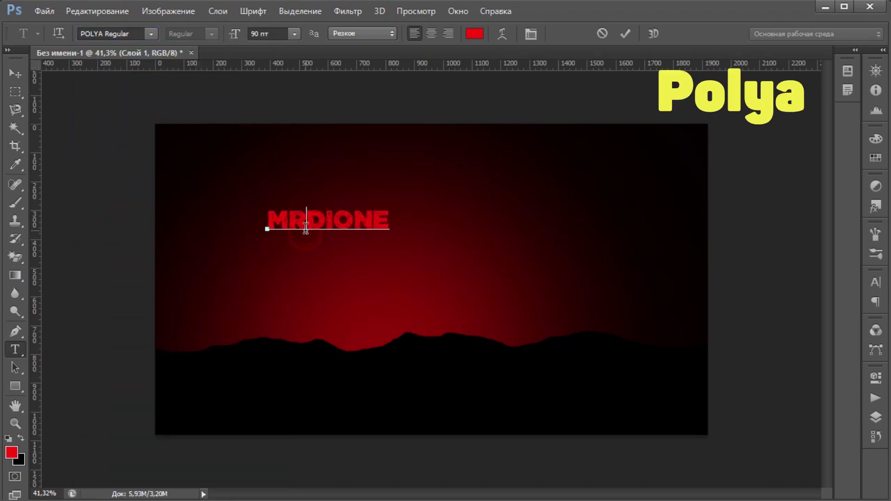
Step: Set MRDIONE to 350 pt and shift it left across the banner
double_click(392, 221)
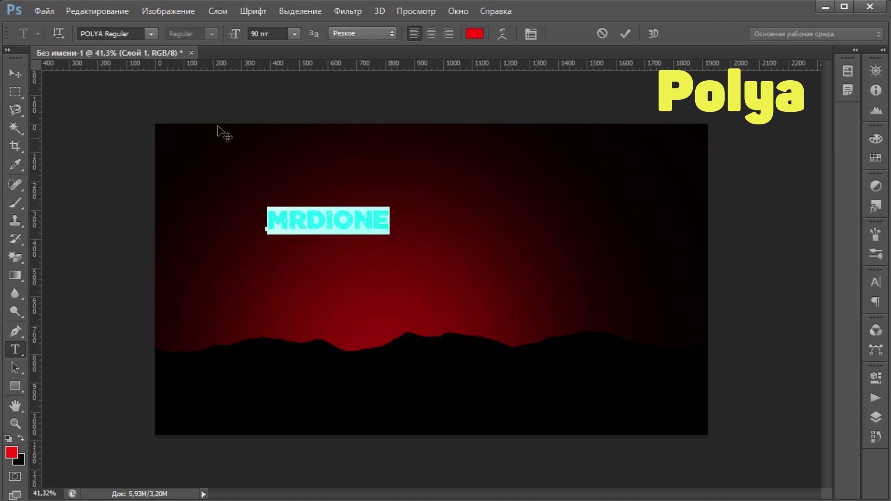
click(258, 33)
text(200)
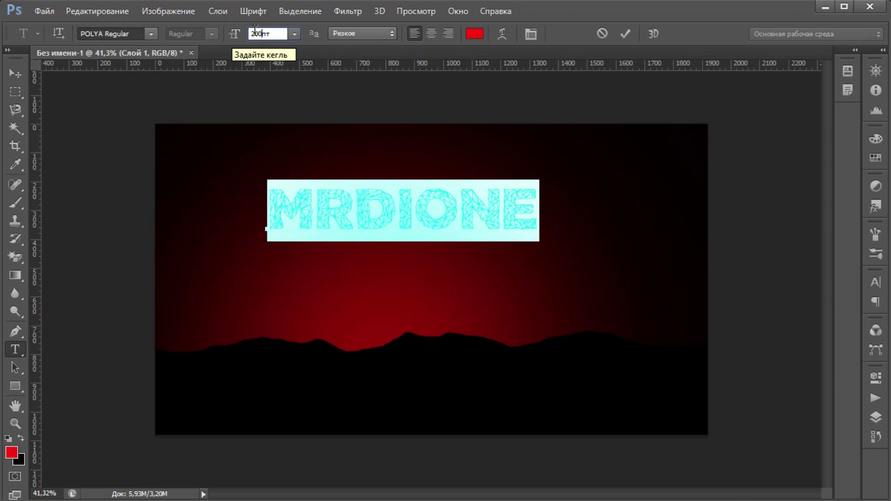
text(350)
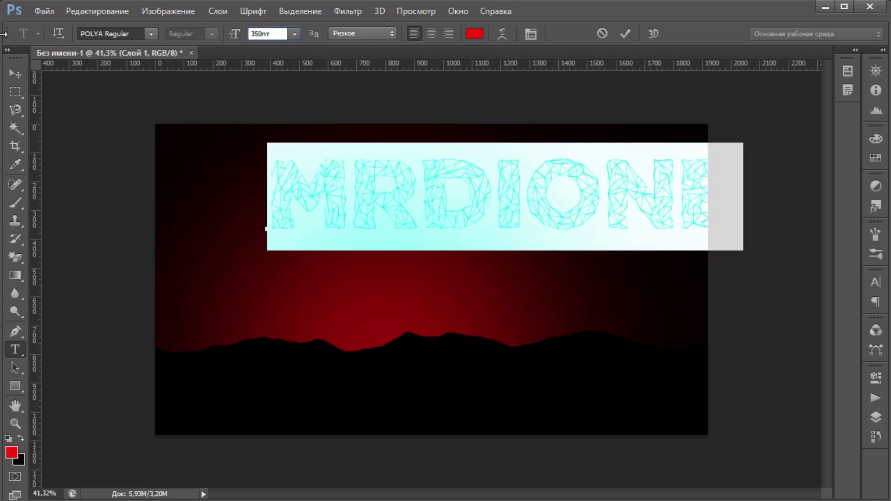
click(15, 73)
drag(388, 190, 287, 203)
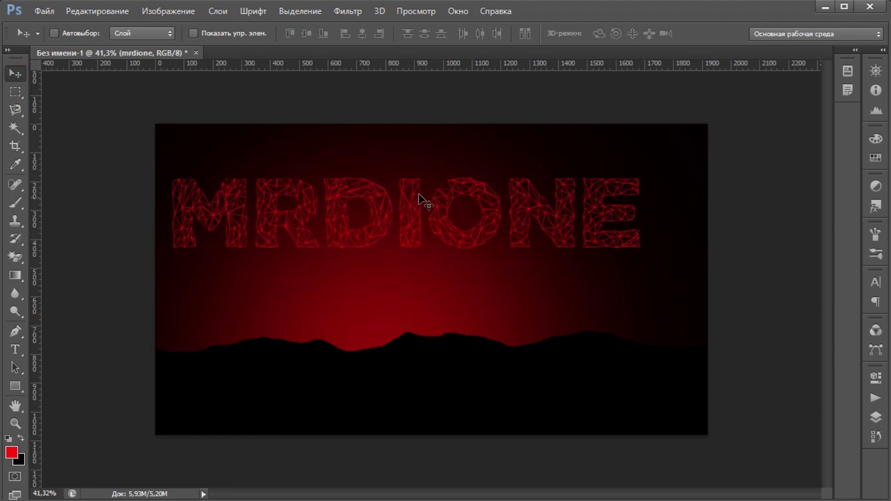
Step: Scale MRDIONE to about 109%, raise it near the top, and draw a red rectangle below
key(ctrl+t)
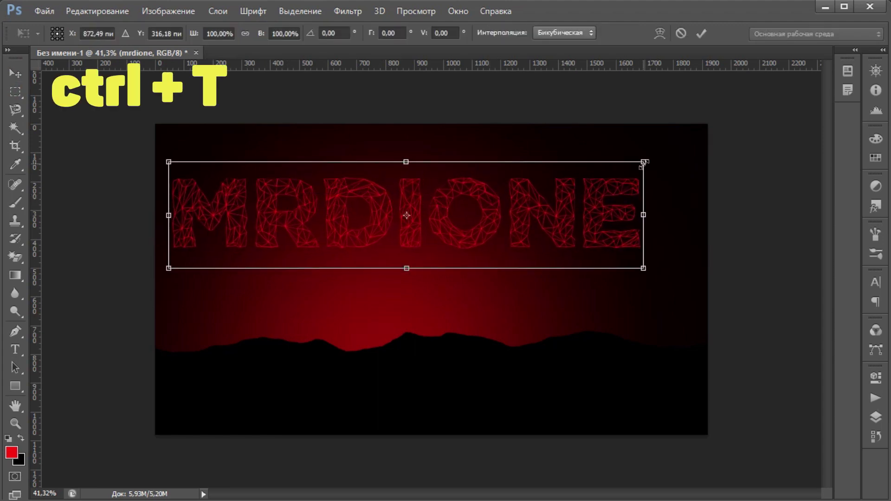
drag(644, 162, 689, 152)
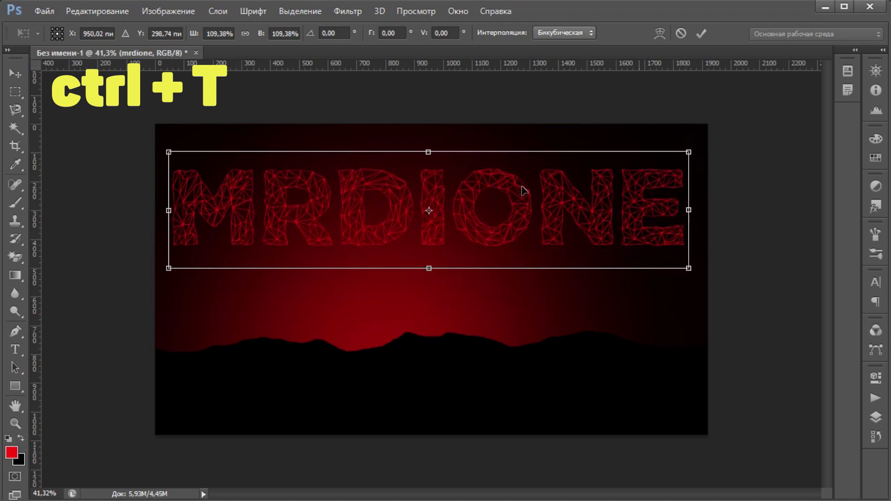
drag(370, 207, 370, 186)
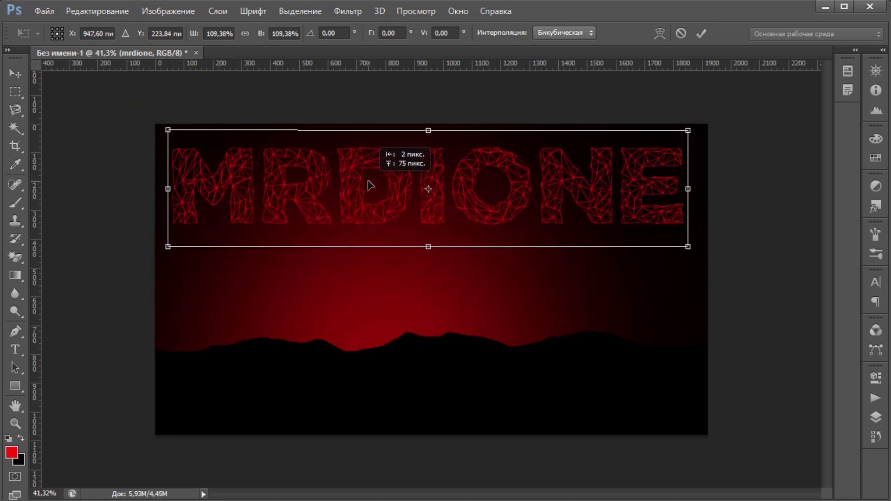
click(15, 73)
click(378, 206)
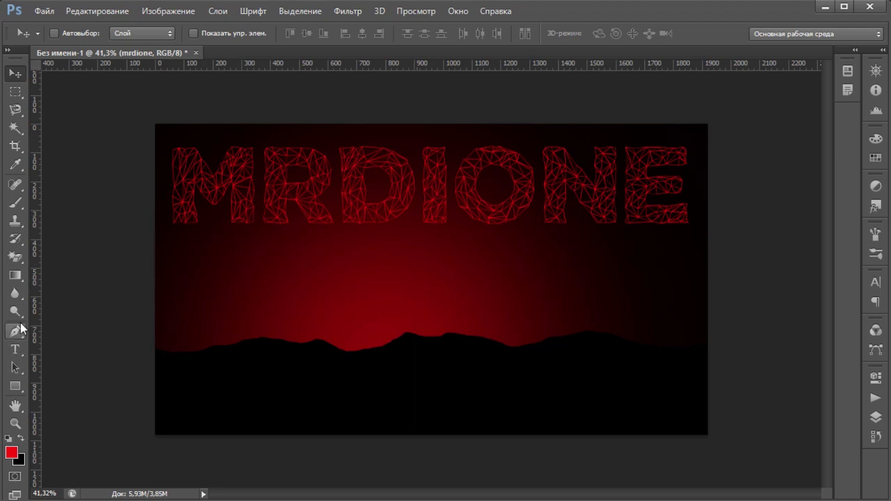
click(15, 385)
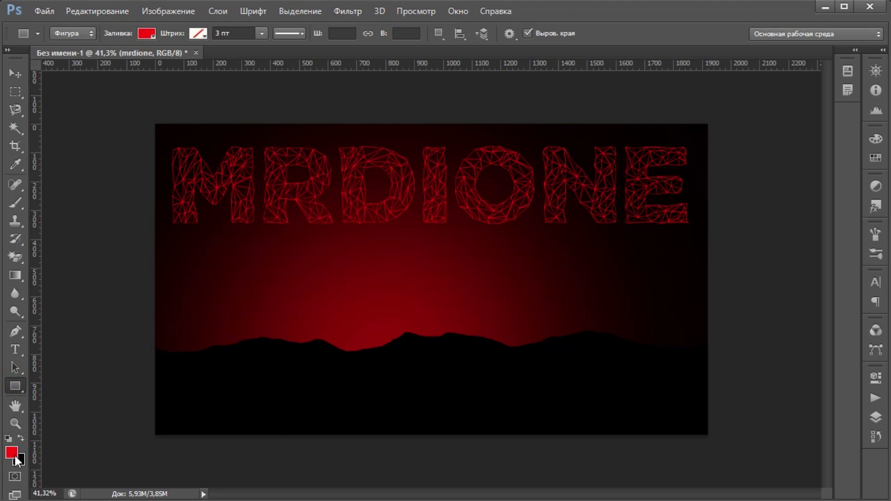
drag(323, 237, 468, 274)
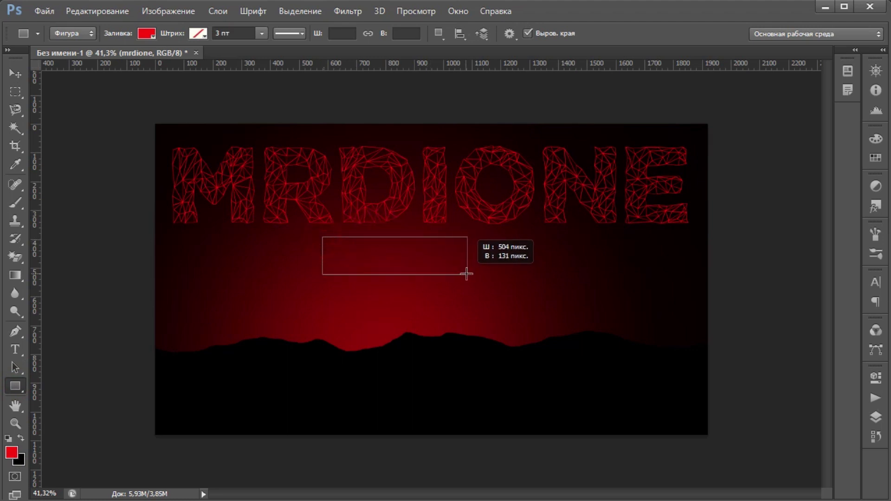
Step: Nudge the red bar right and type CHANEL at 90 pt below it
click(15, 73)
drag(393, 262, 399, 264)
click(15, 349)
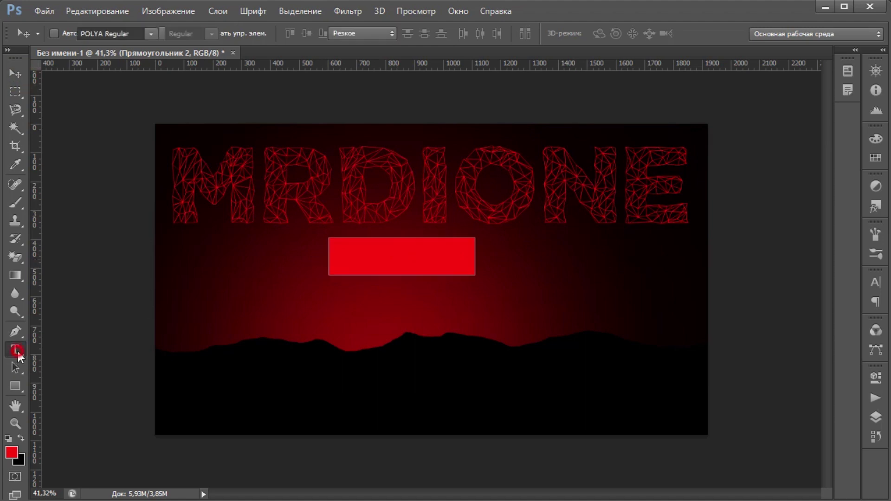
click(325, 327)
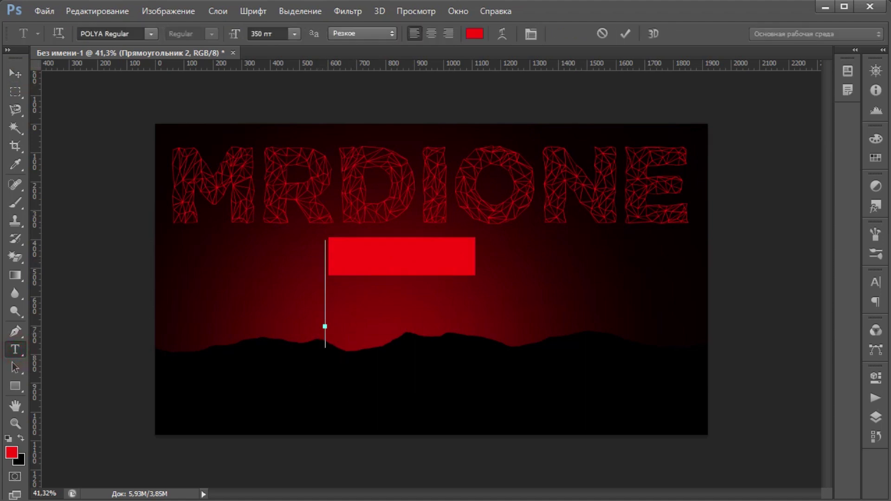
drag(234, 33, 218, 37)
click(326, 321)
text(CHANEL)
Step: Apply the dotted Perfograma font to CHANEL
key(shift+Left)
key(shift+Left)
key(shift+Left)
key(shift+Left)
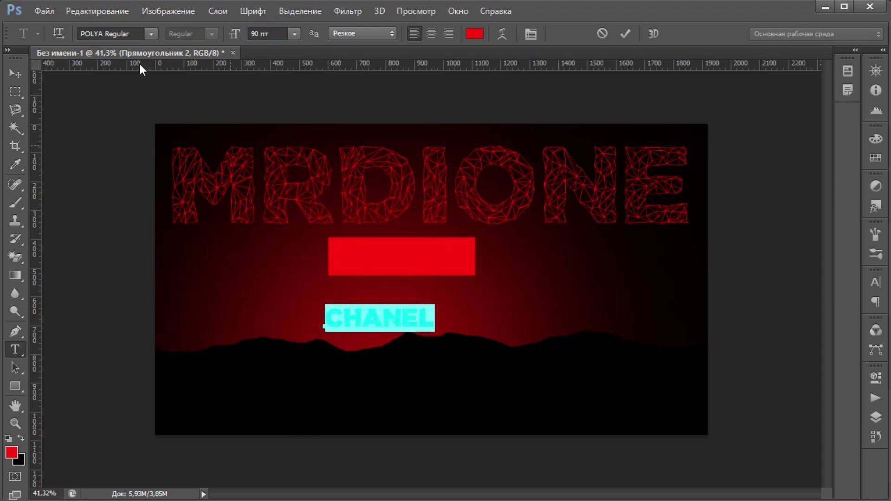
click(154, 34)
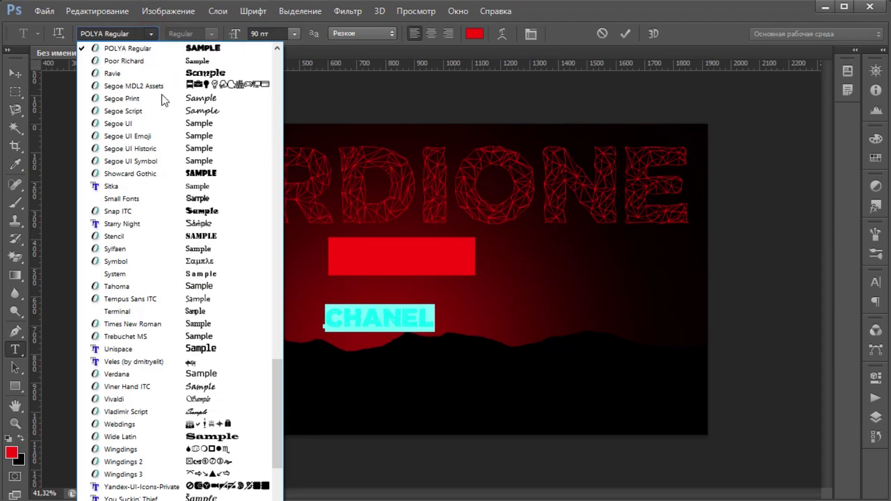
scroll(172, 130, up, 2)
scroll(185, 141, up, 1)
click(185, 99)
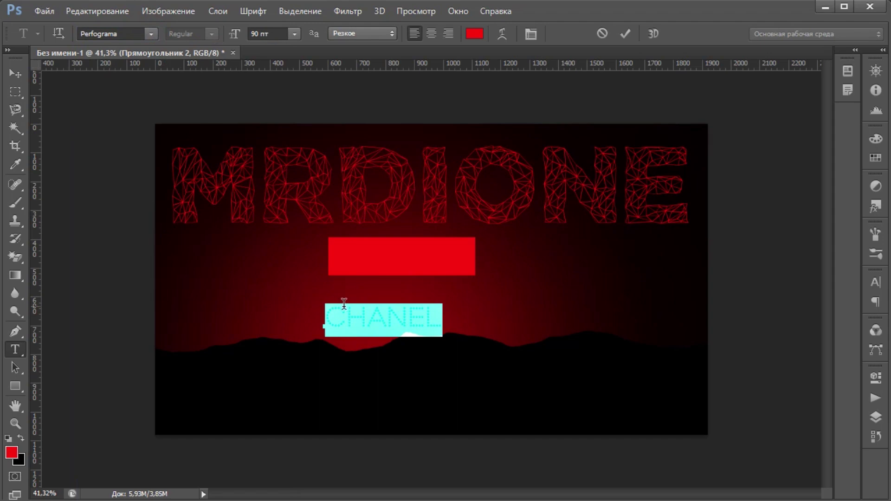
Step: Select CHANEL and choose white as its text colour
click(345, 319)
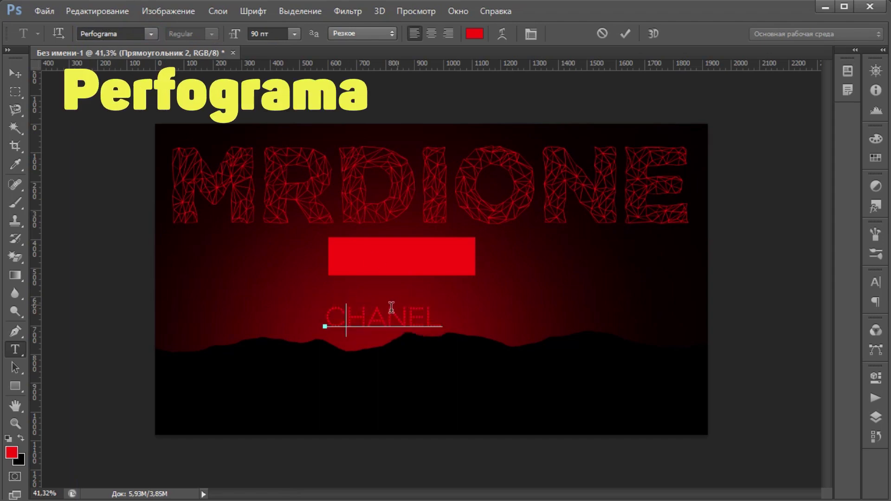
drag(444, 320, 325, 319)
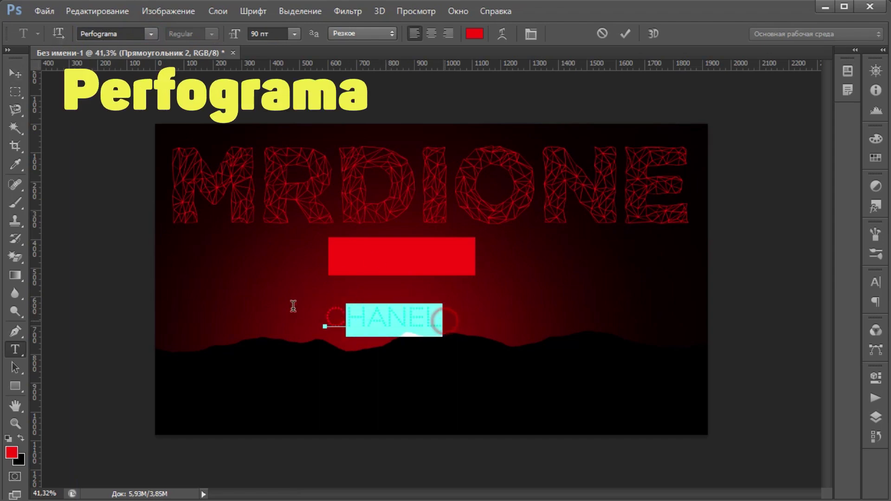
click(474, 34)
drag(410, 165, 434, 119)
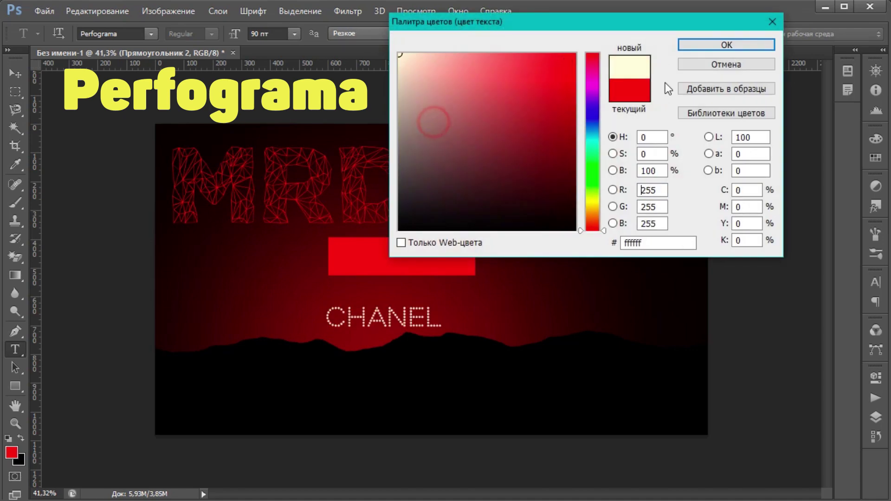
Step: Confirm white for CHANEL and move it up into the red bar
click(767, 47)
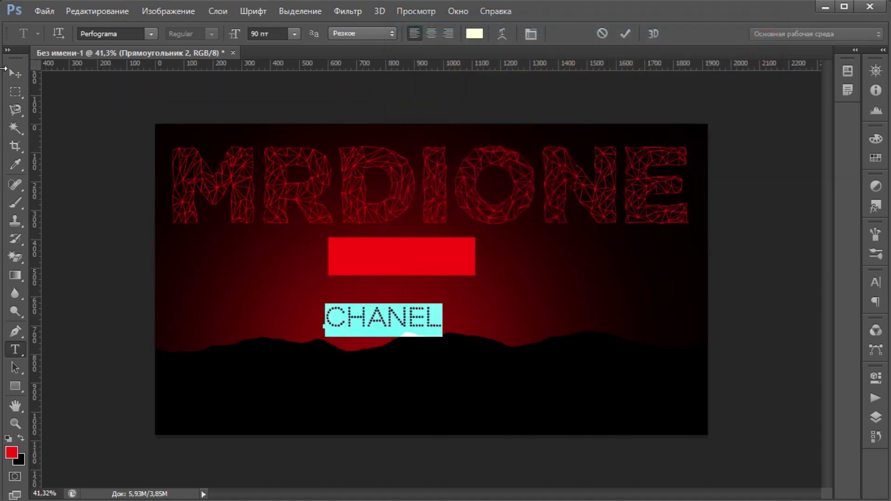
click(18, 75)
drag(361, 317, 378, 259)
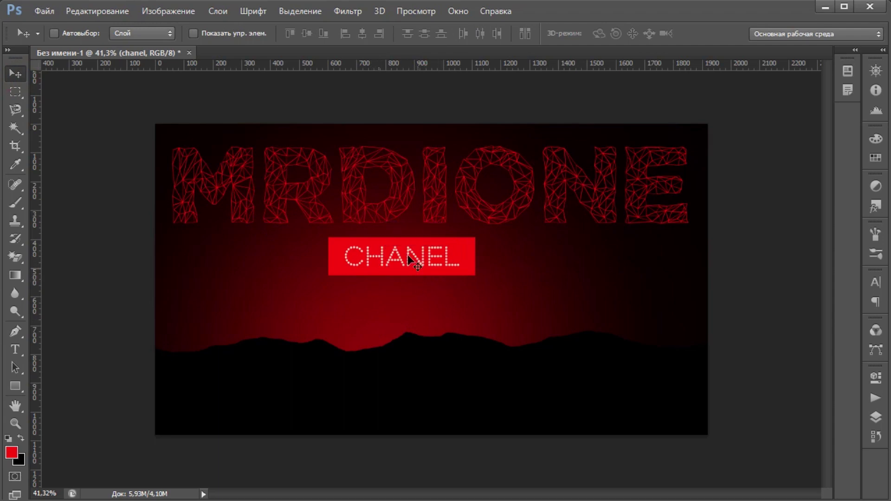
scroll(412, 261, up, 3)
scroll(383, 254, up, 1)
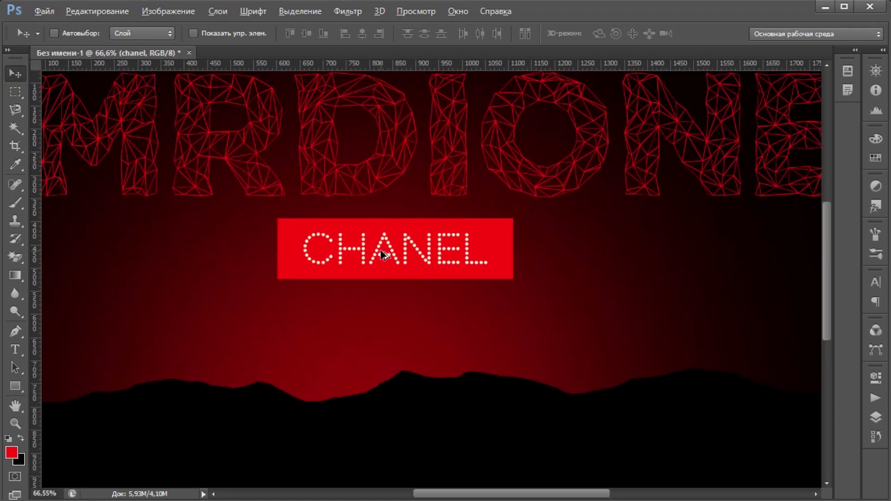
Step: Reposition CHANEL within the bar and enlarge it to about 124% to fill it
key(ctrl+t)
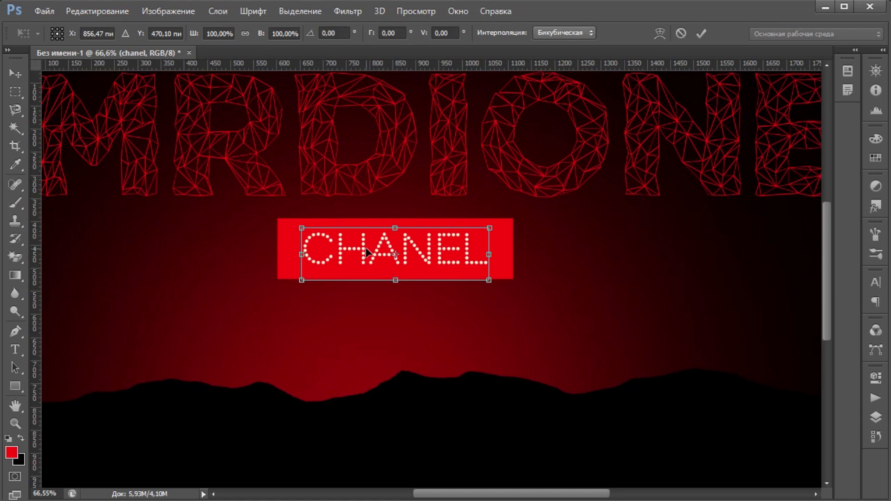
drag(381, 254, 344, 244)
drag(466, 270, 505, 301)
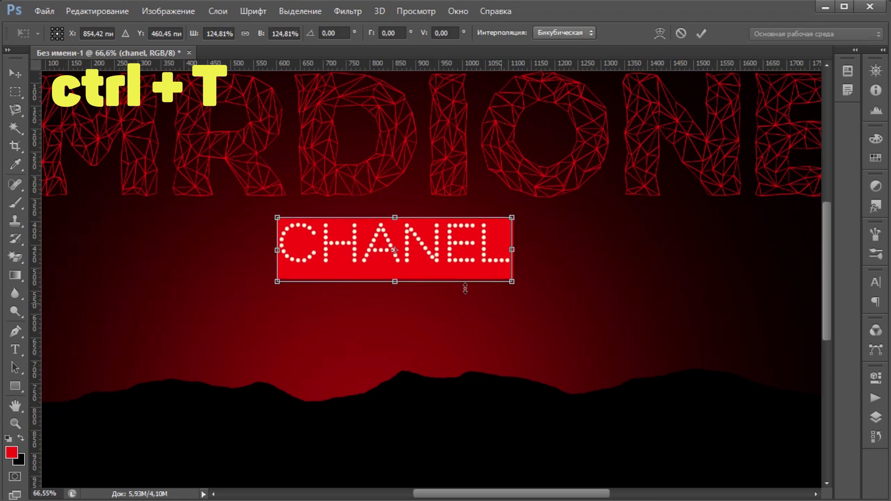
drag(513, 287, 513, 283)
key(v)
click(349, 227)
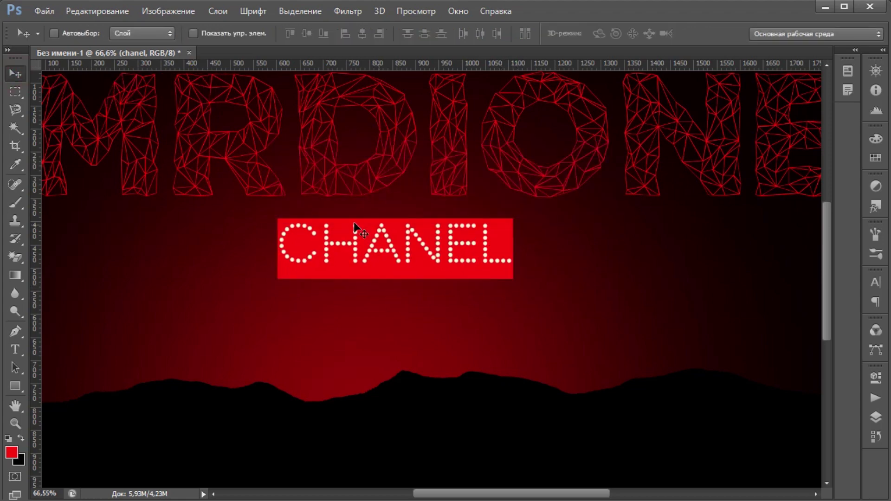
Step: Reduce the red bar's height to fit around CHANEL, then load CHANEL's dots as a selection
click(875, 416)
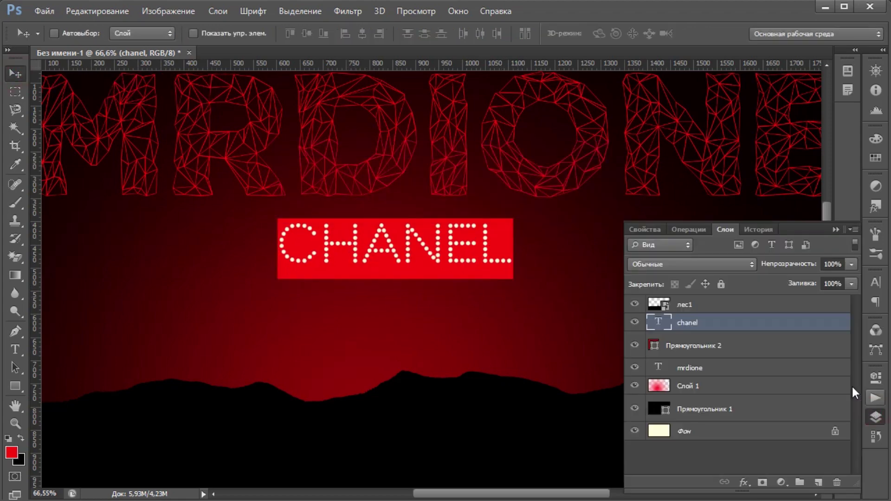
click(695, 347)
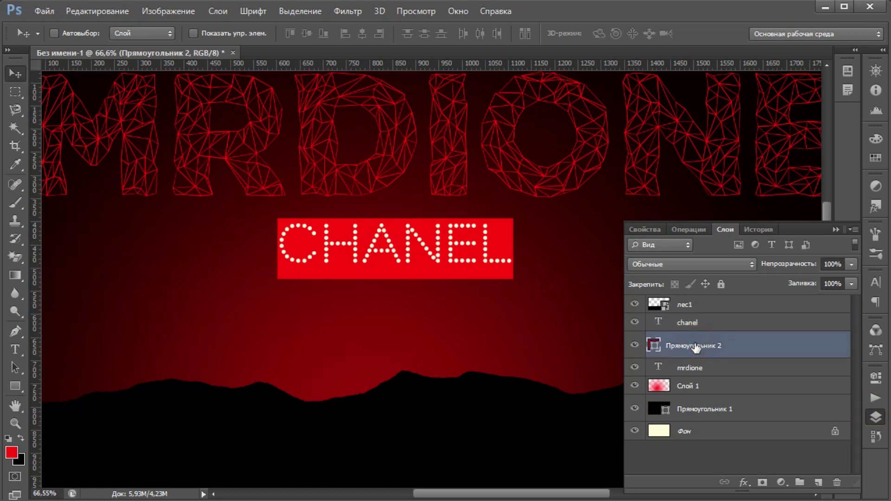
key(ctrl+t)
drag(396, 277, 397, 269)
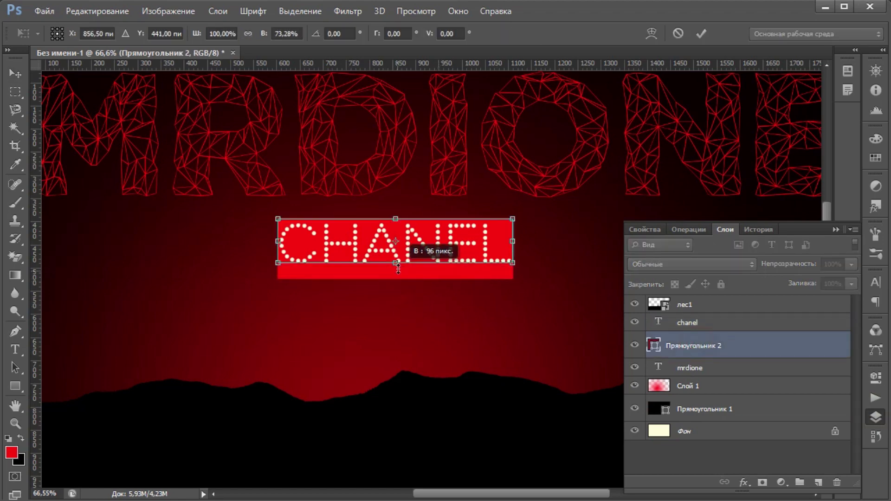
scroll(397, 272, up, 2)
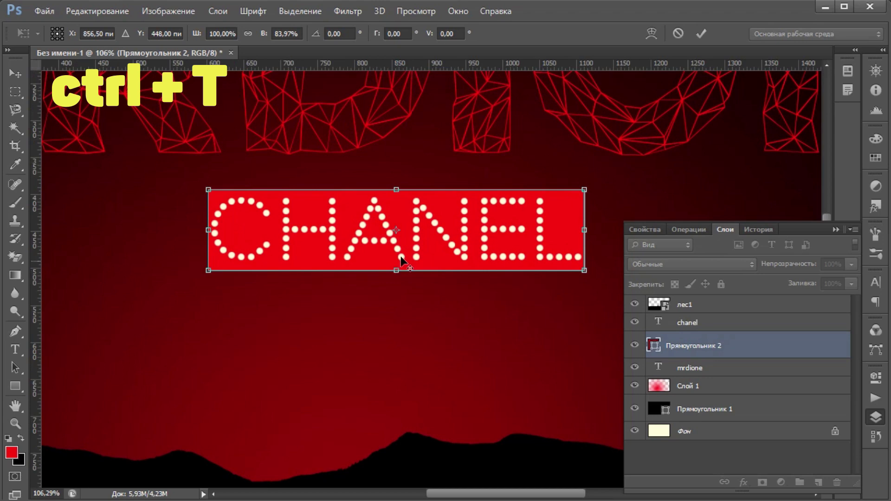
drag(396, 271, 397, 266)
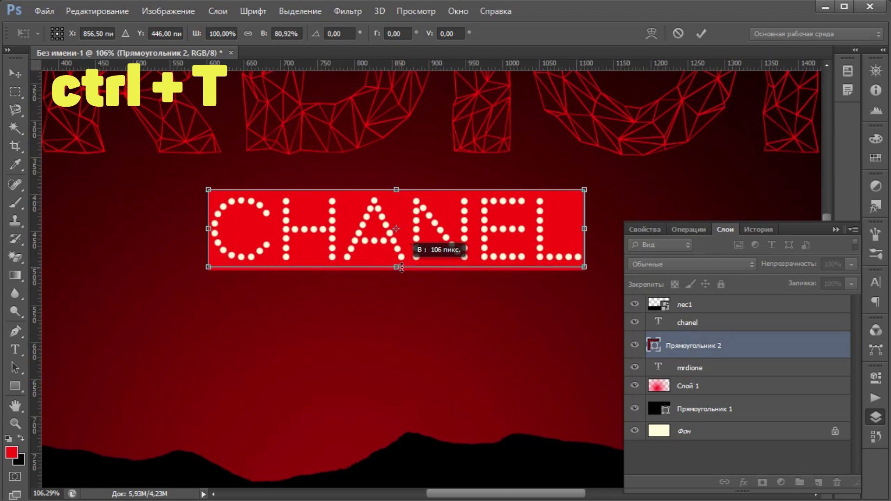
click(15, 73)
click(352, 201)
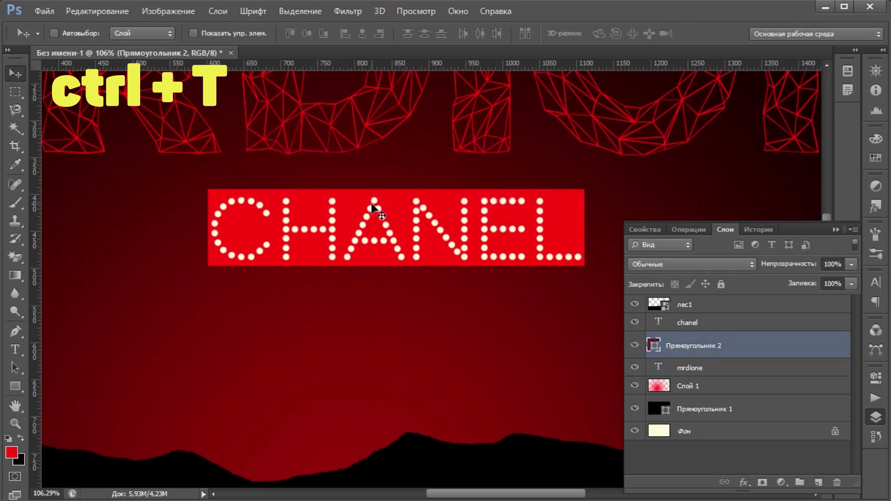
scroll(346, 204, down, 2)
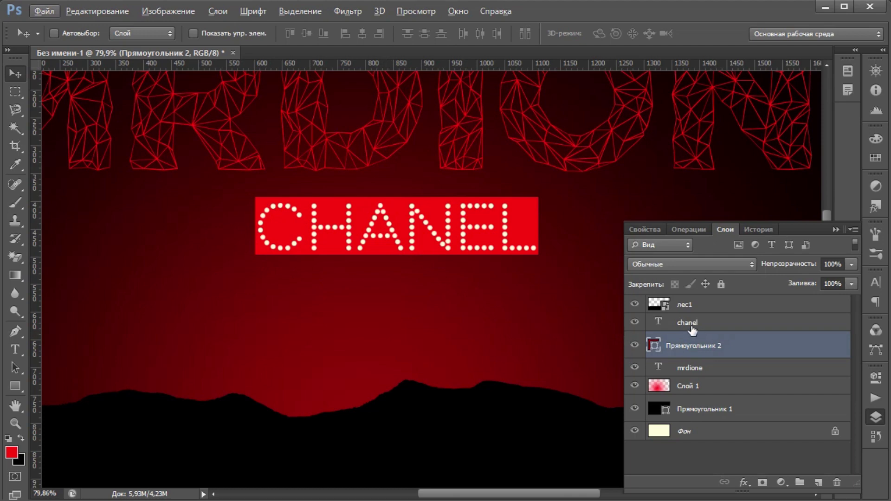
ctrl+click(659, 323)
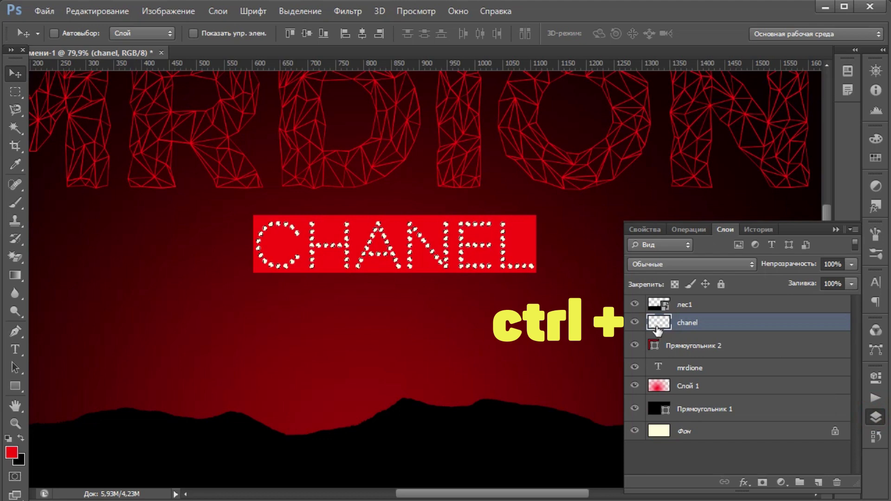
Step: Rasterize the red bar layer so CHANEL's dots can be cut out of it
click(672, 346)
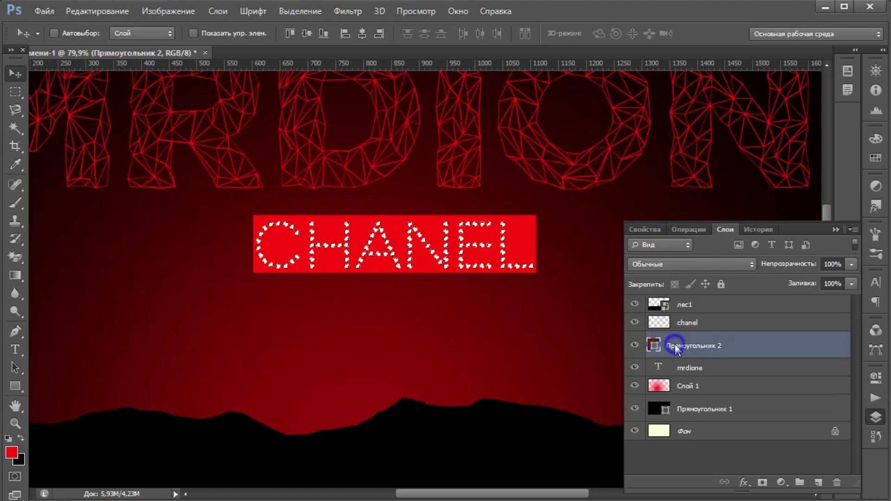
right_click(674, 347)
click(488, 187)
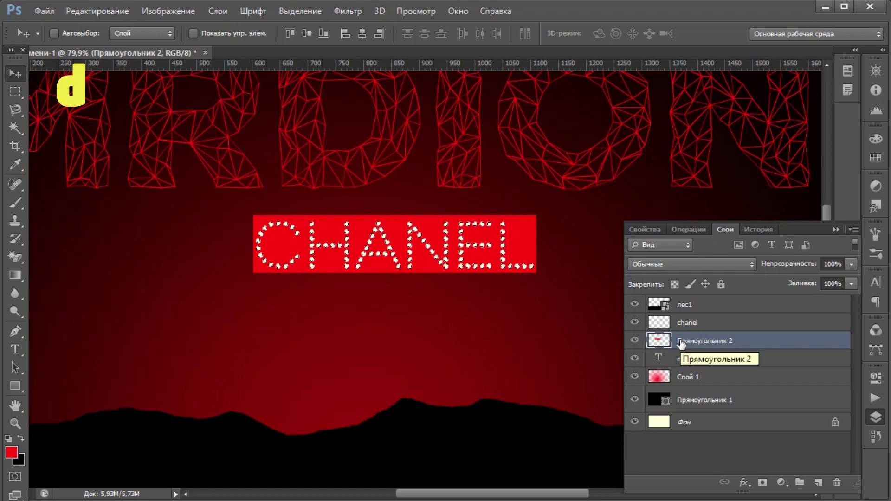
click(710, 331)
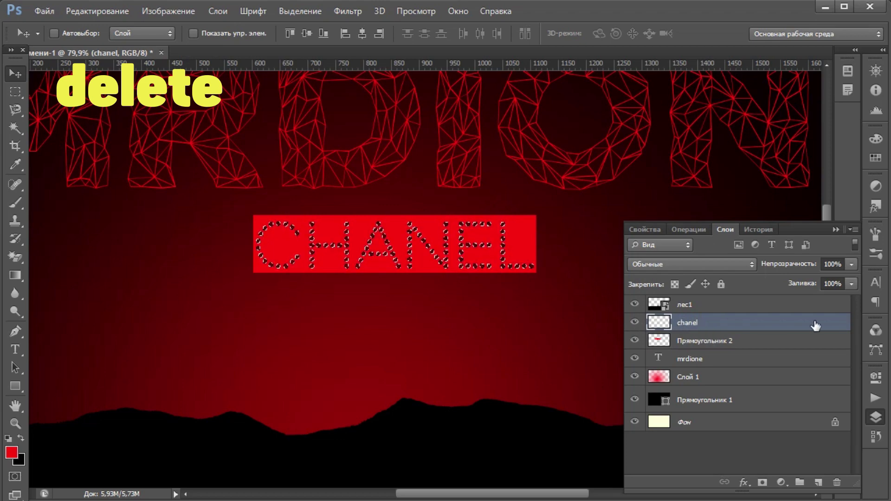
click(876, 416)
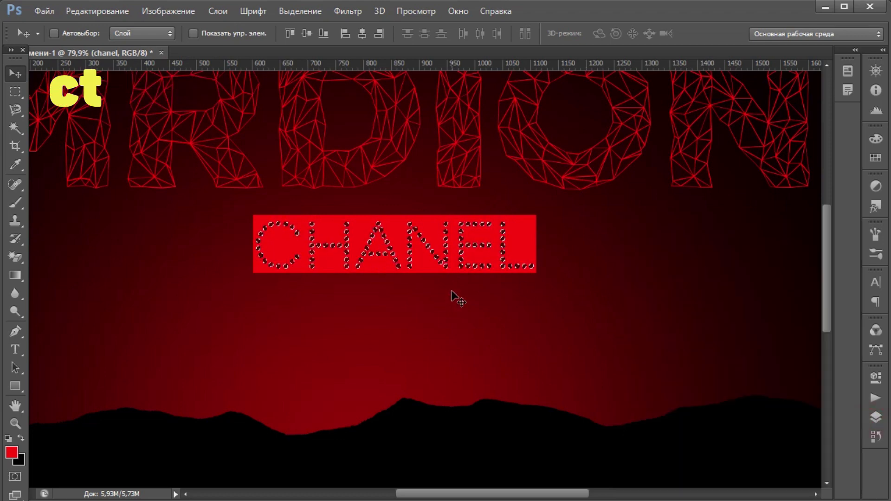
Step: Clear the dot selection and shift the cut-out CHANEL bar slightly right
key(ctrl+d)
scroll(429, 285, down, 3)
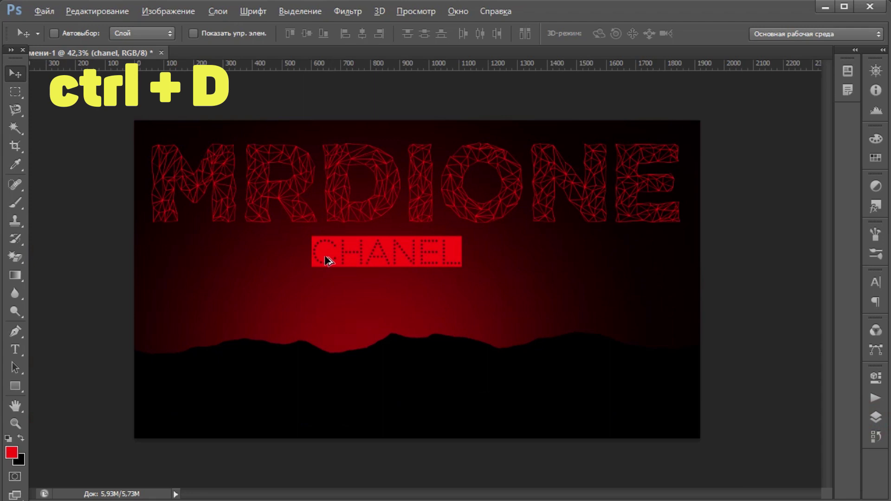
scroll(327, 260, up, 1)
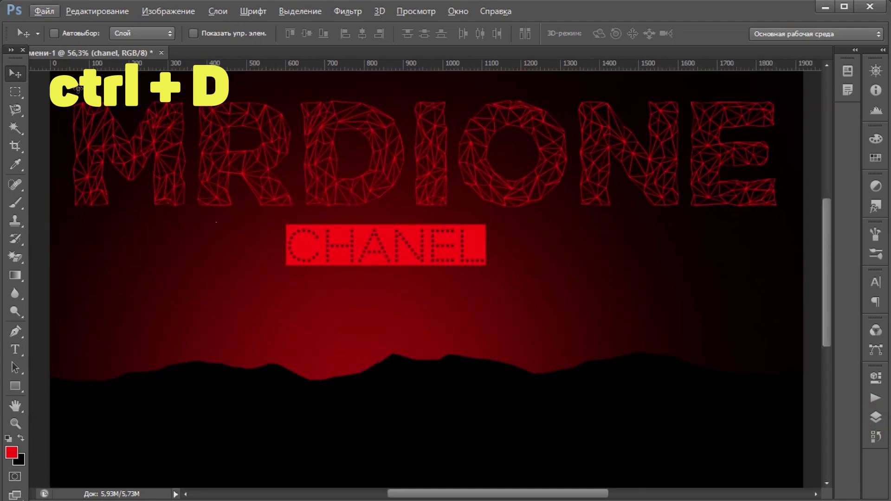
click(875, 416)
drag(403, 254, 447, 249)
scroll(459, 292, down, 1)
scroll(433, 272, down, 2)
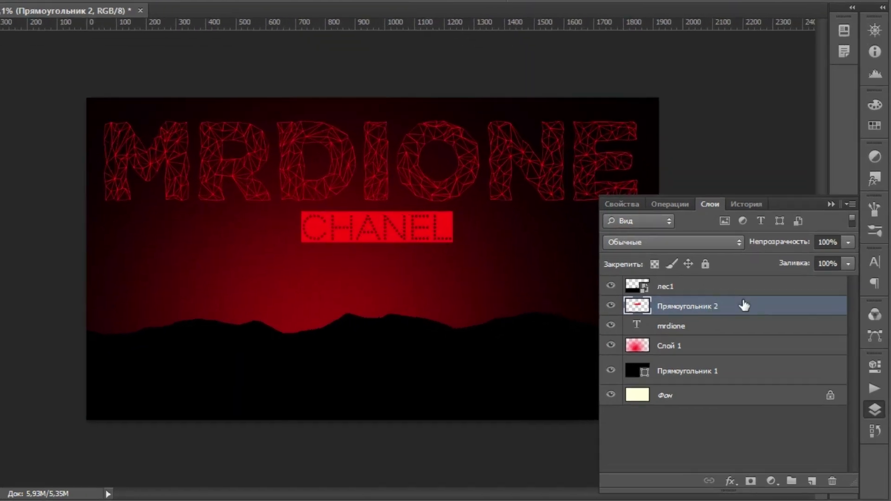
Step: Lower the red CHANEL bar's opacity to 49% and review the banner
click(852, 264)
mouse_move(844, 252)
mouse_down()
mouse_move(794, 251)
mouse_move(807, 254)
mouse_up()
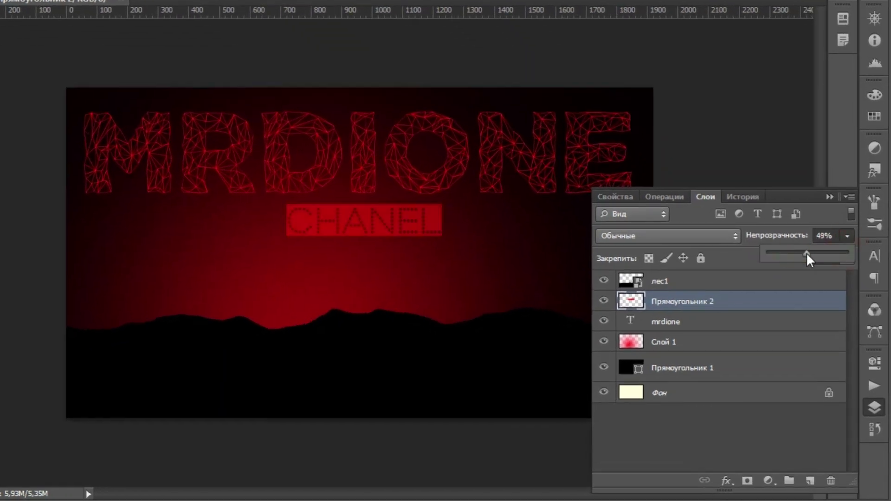
click(874, 407)
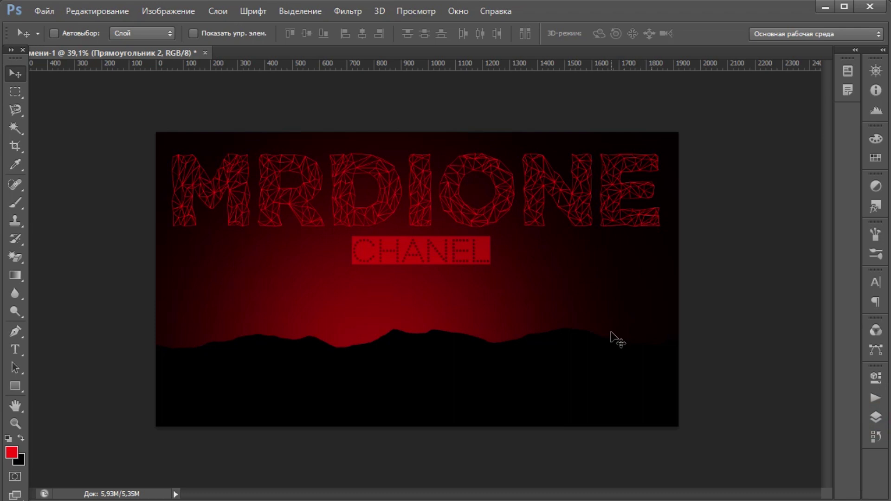
scroll(537, 339, down, 2)
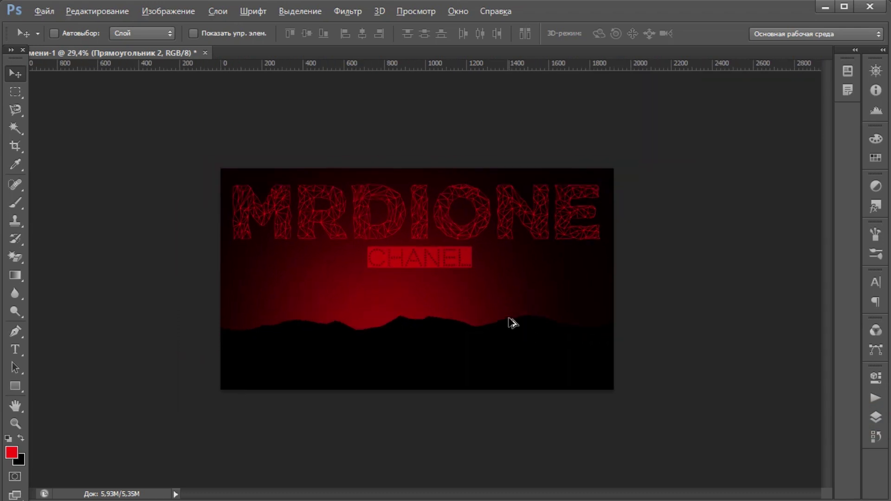
scroll(382, 278, up, 2)
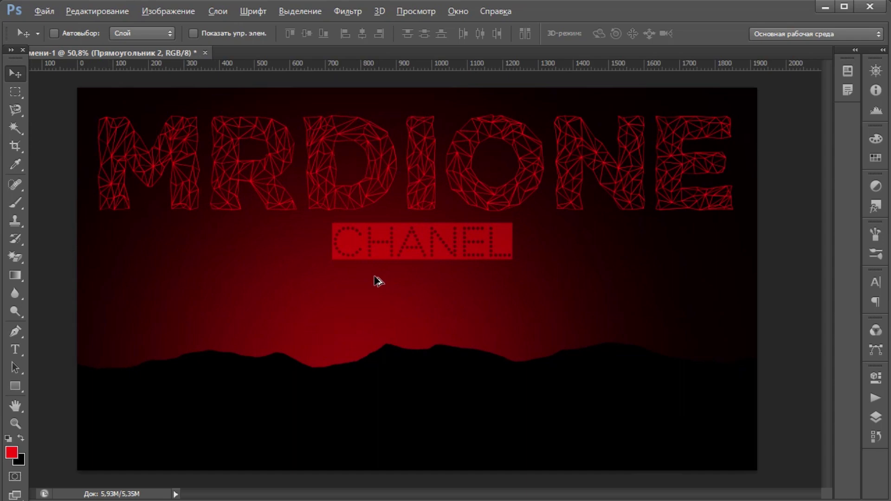
scroll(381, 279, up, 1)
scroll(351, 289, down, 2)
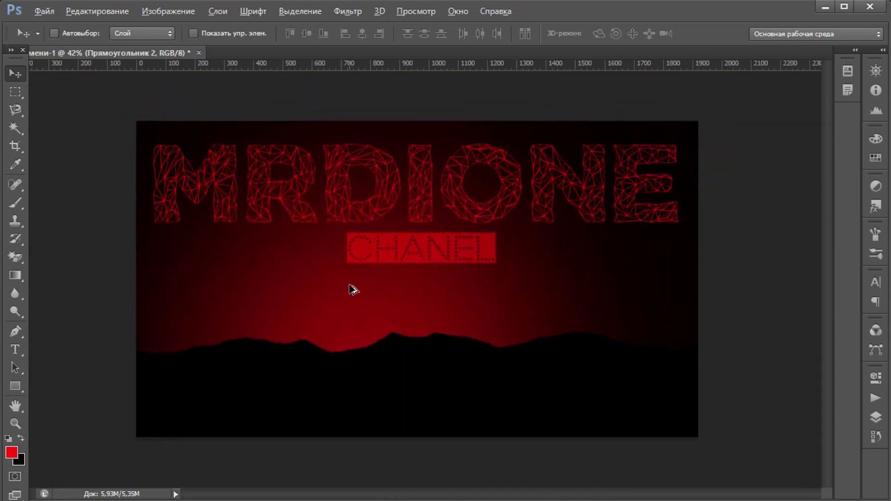
scroll(350, 285, up, 1)
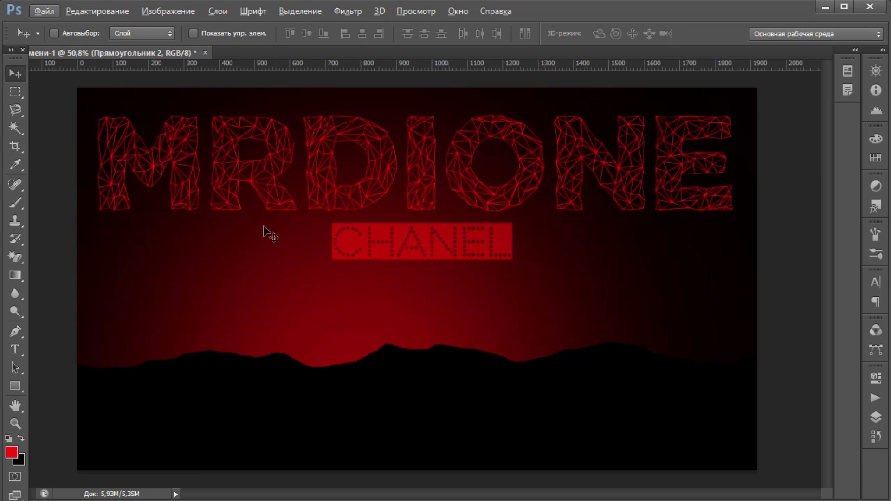
Step: Save the banner via Save As as a JPEG named восход
click(52, 11)
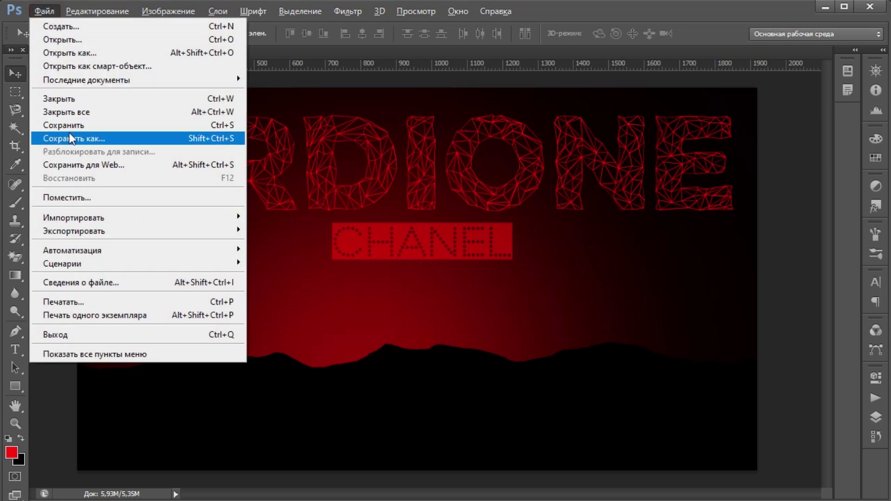
click(69, 137)
click(435, 308)
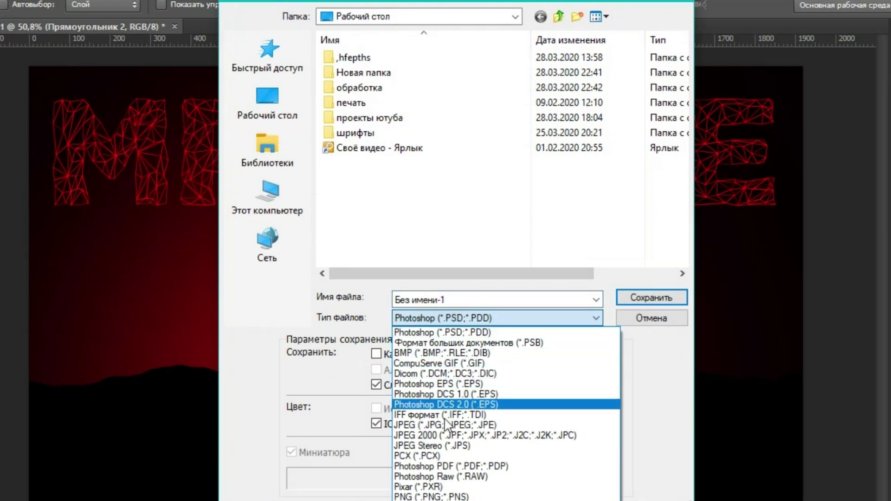
click(471, 425)
click(445, 299)
drag(445, 299, 394, 300)
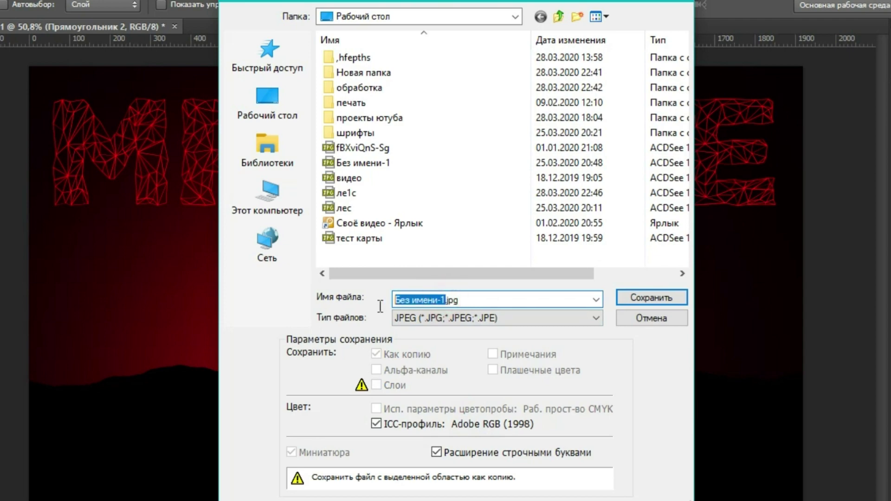
text(восход)
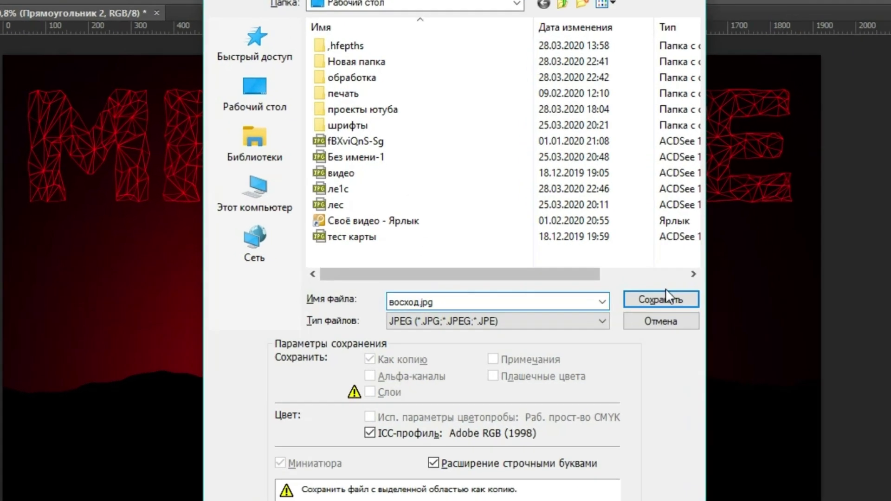
click(654, 297)
Step: Keep JPEG quality at 12 (Best), confirm, and minimize Photoshop to the desktop
click(469, 159)
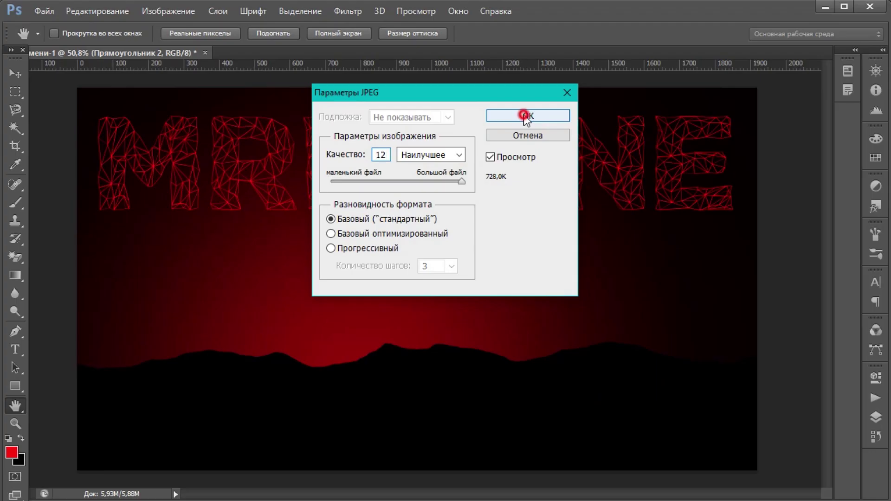
click(526, 116)
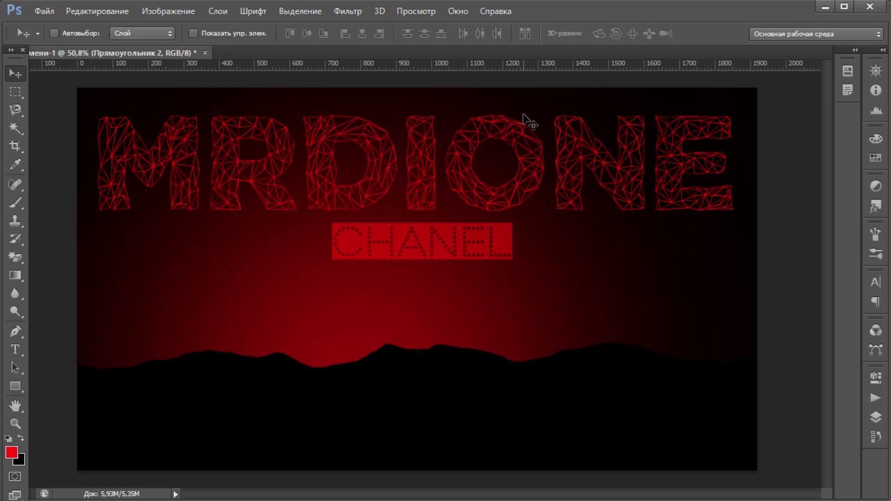
click(825, 7)
click(96, 122)
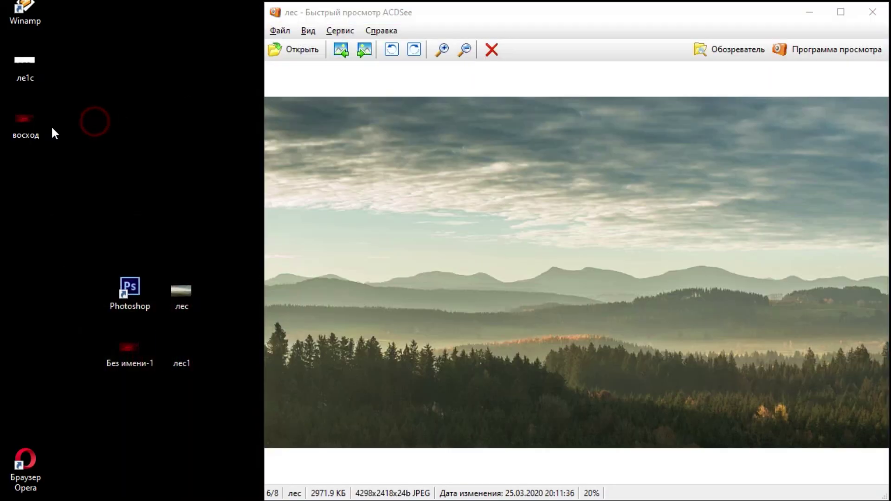
mouse_move(25, 124)
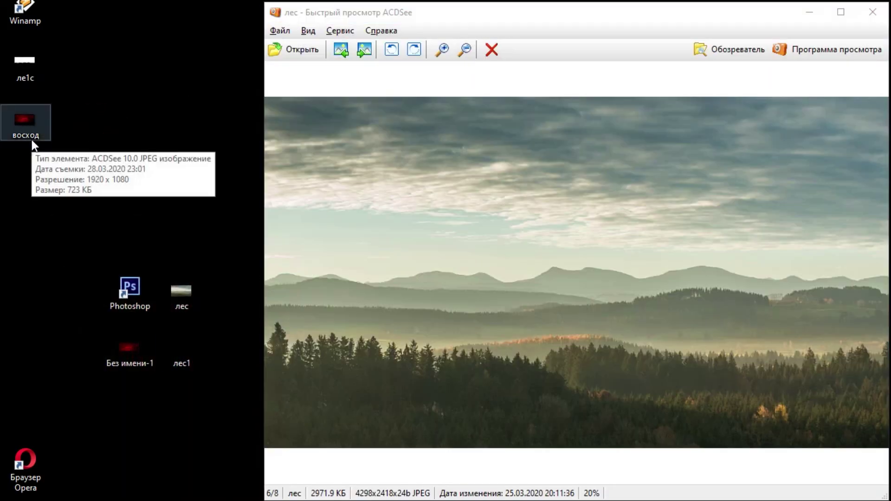
Step: Open восход.jpg in ACDSee Quick View, then the Без имени-1 image for comparison
double_click(25, 125)
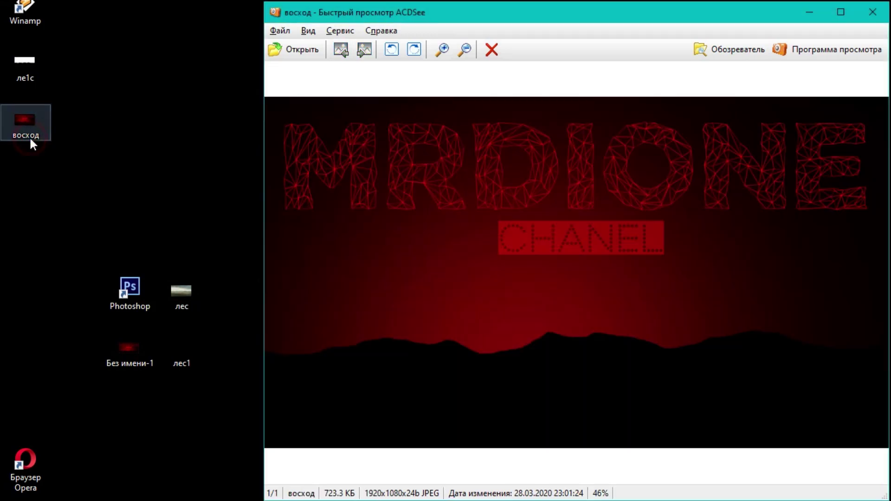
double_click(118, 349)
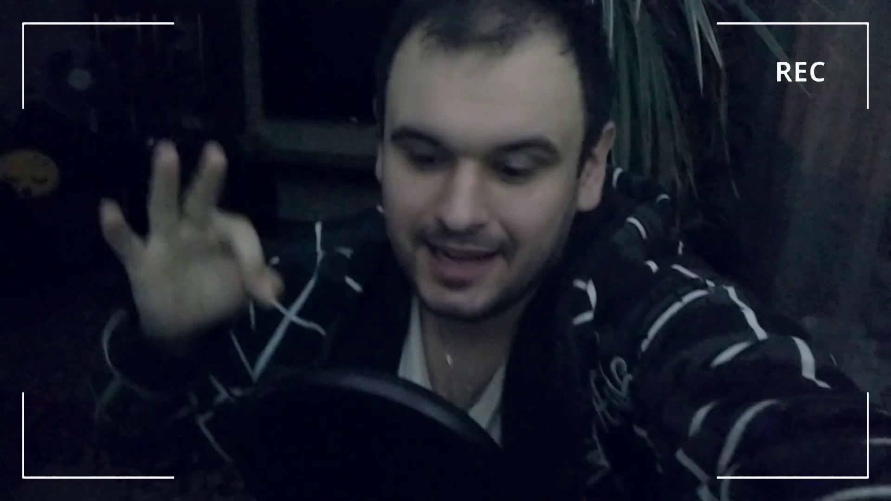